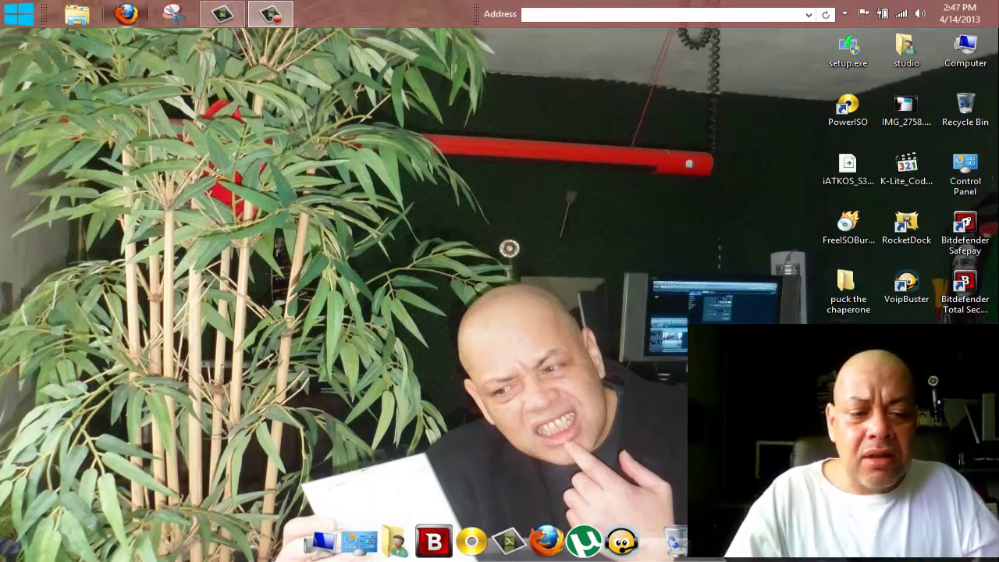
Launch the Photos app from the Start screen and return to the desktop without closing it.
mouse_move(3, 559)
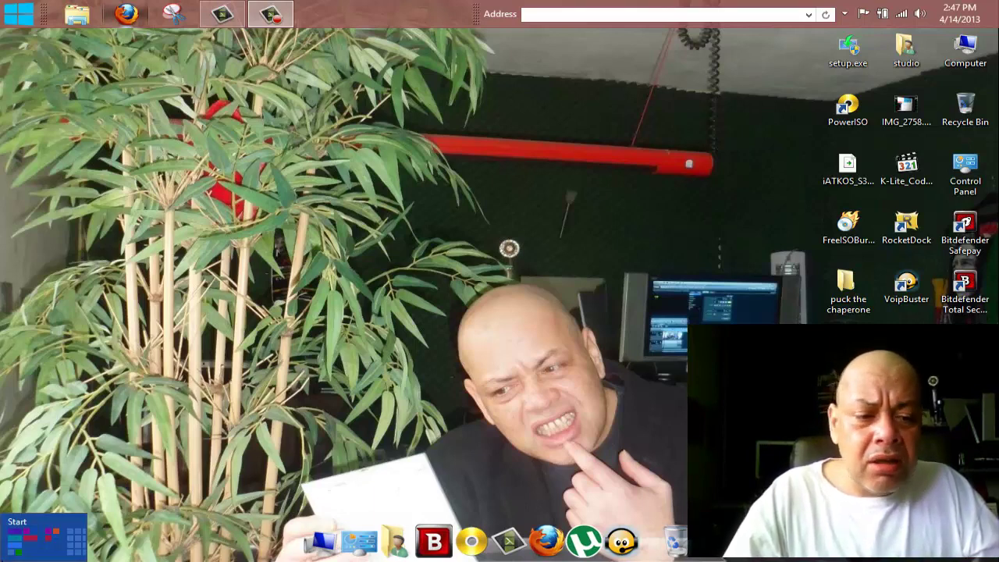
click(38, 556)
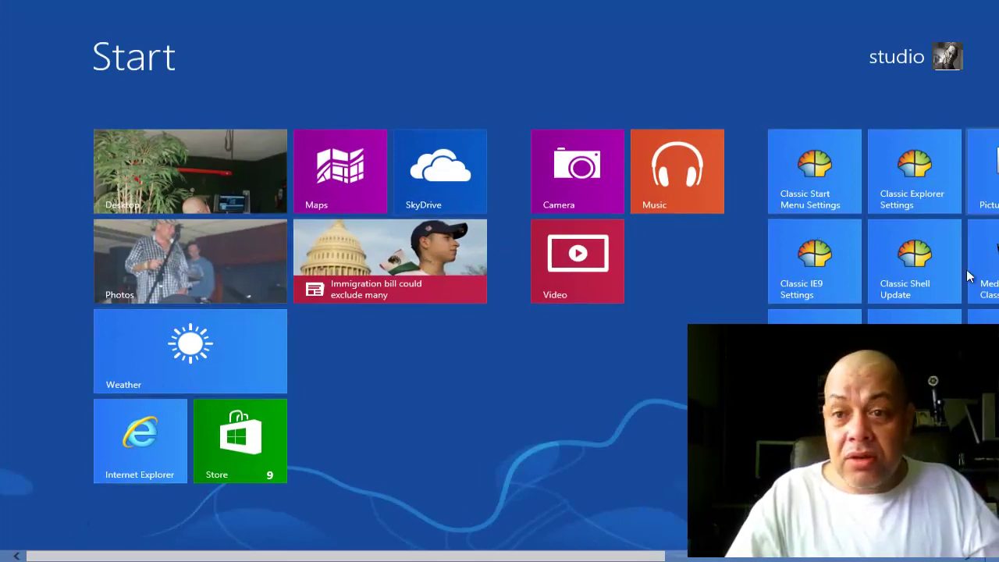
mouse_move(377, 556)
mouse_down()
mouse_move(671, 555)
mouse_move(375, 559)
mouse_up()
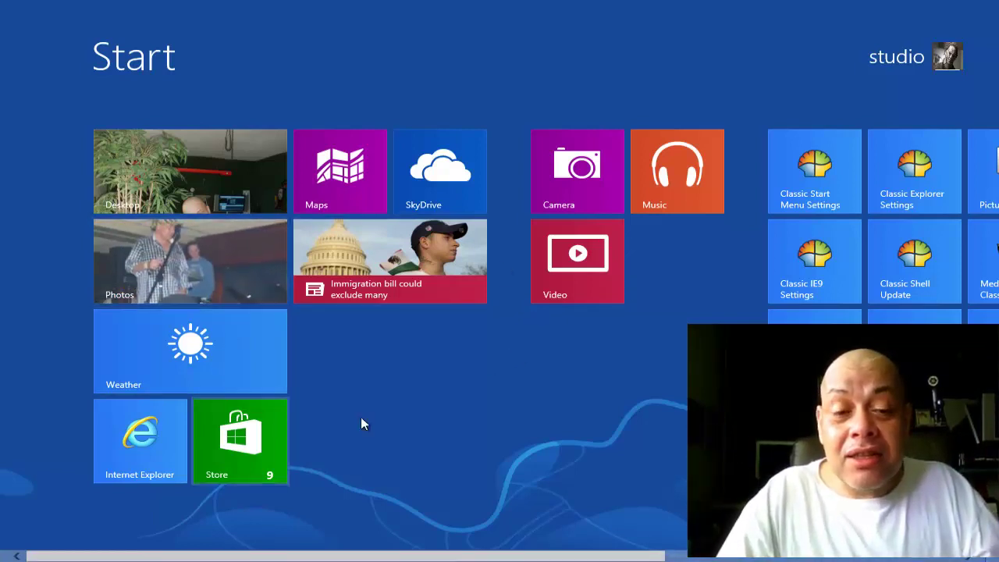
click(189, 285)
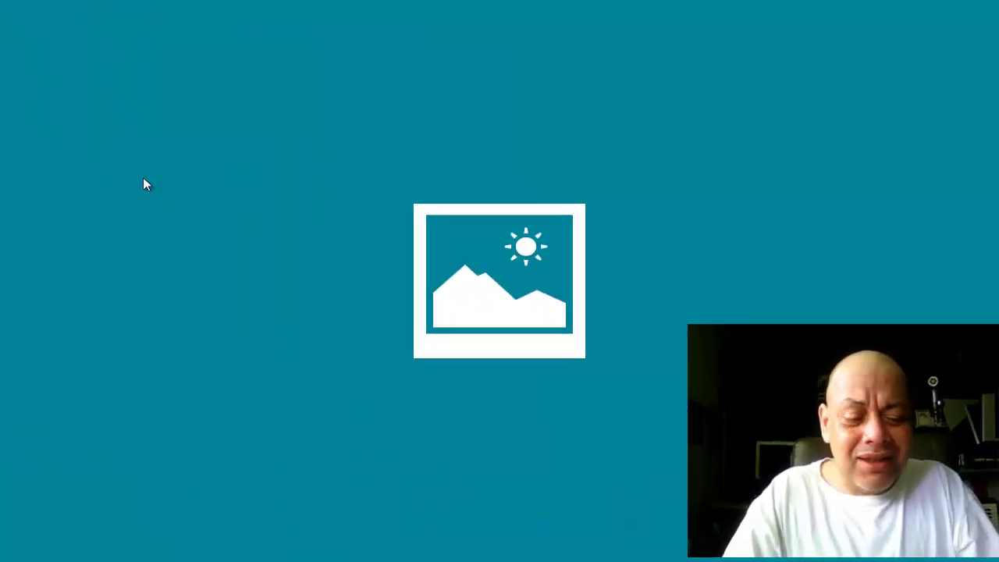
click(3, 8)
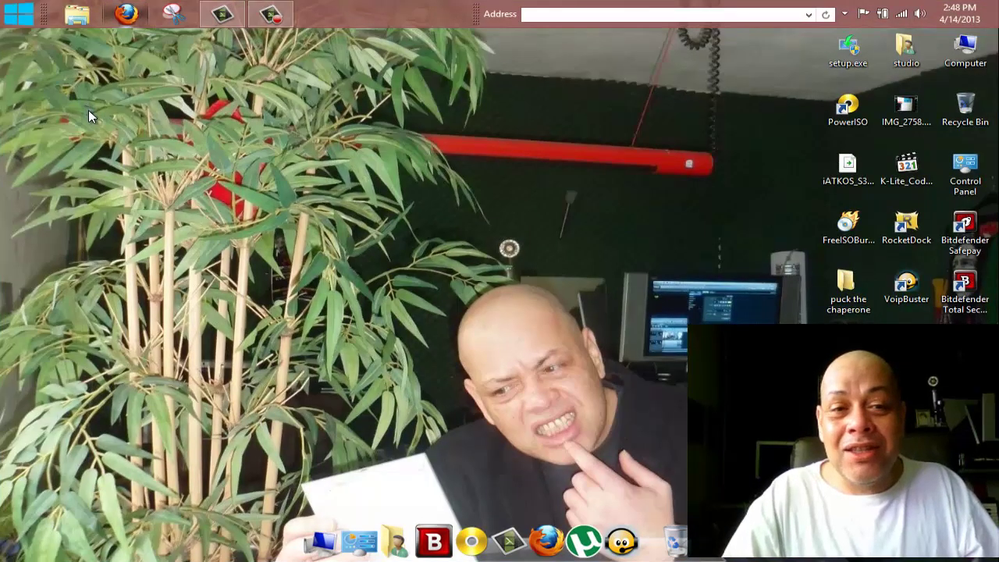
Close the Photos app that is running in the background.
mouse_move(2, 4)
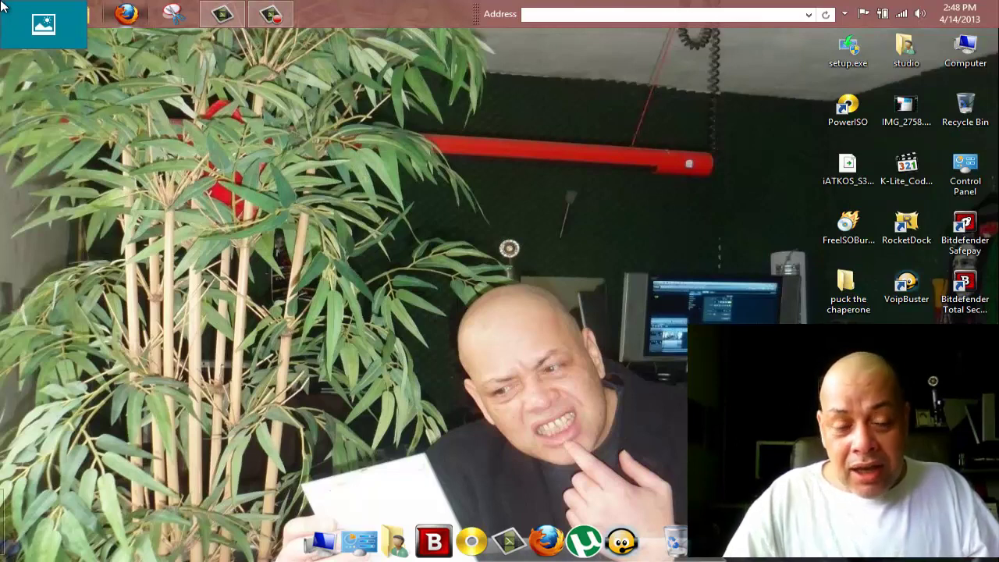
right_click(3, 6)
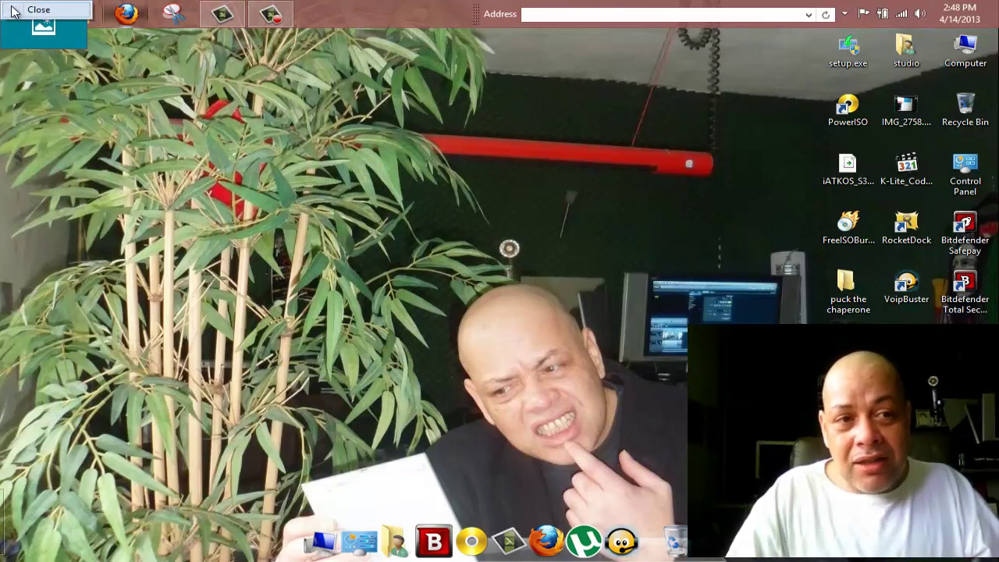
click(14, 9)
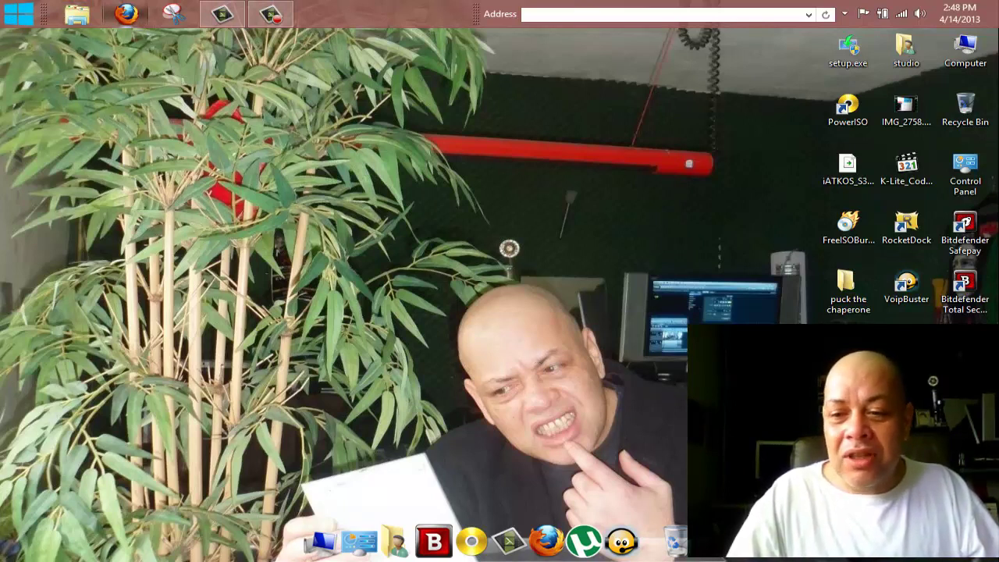
Uninstall the news app with the immigration bill headline from the Start screen.
mouse_move(998, 561)
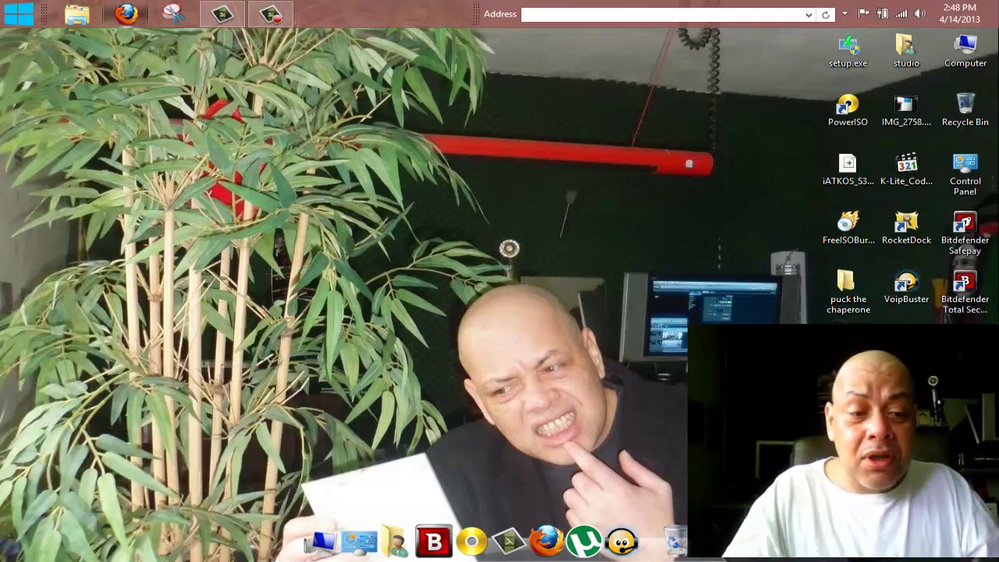
click(23, 554)
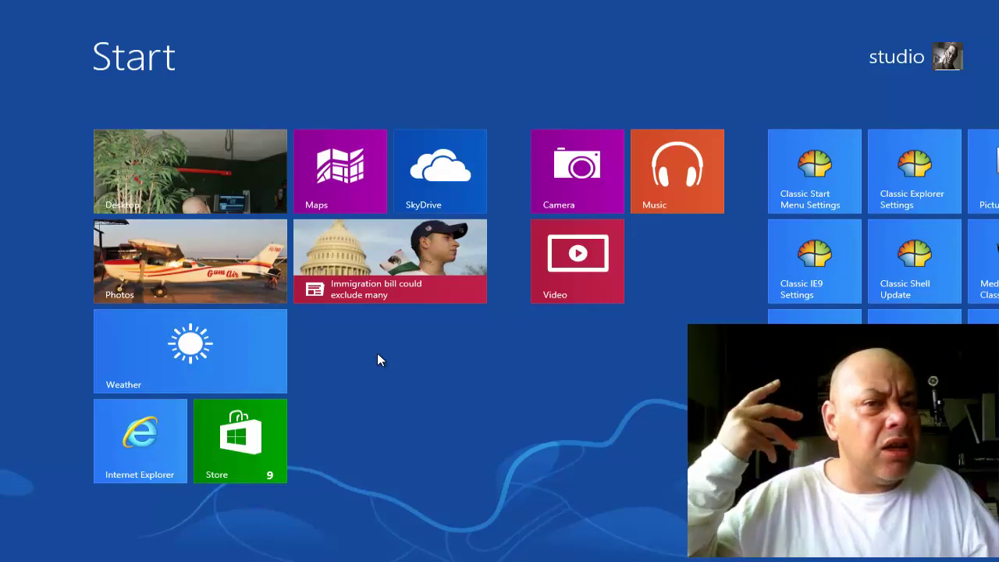
right_click(379, 258)
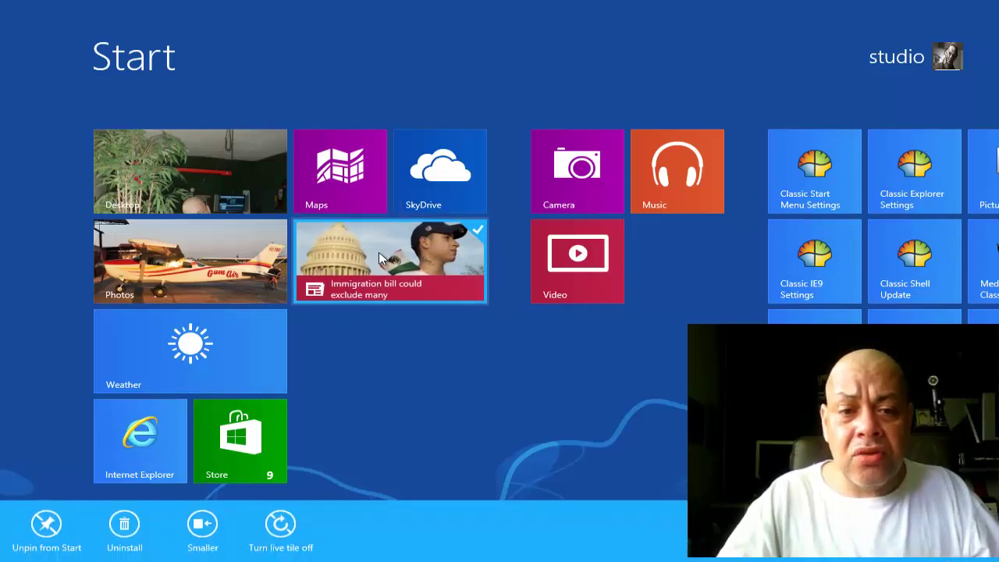
click(114, 542)
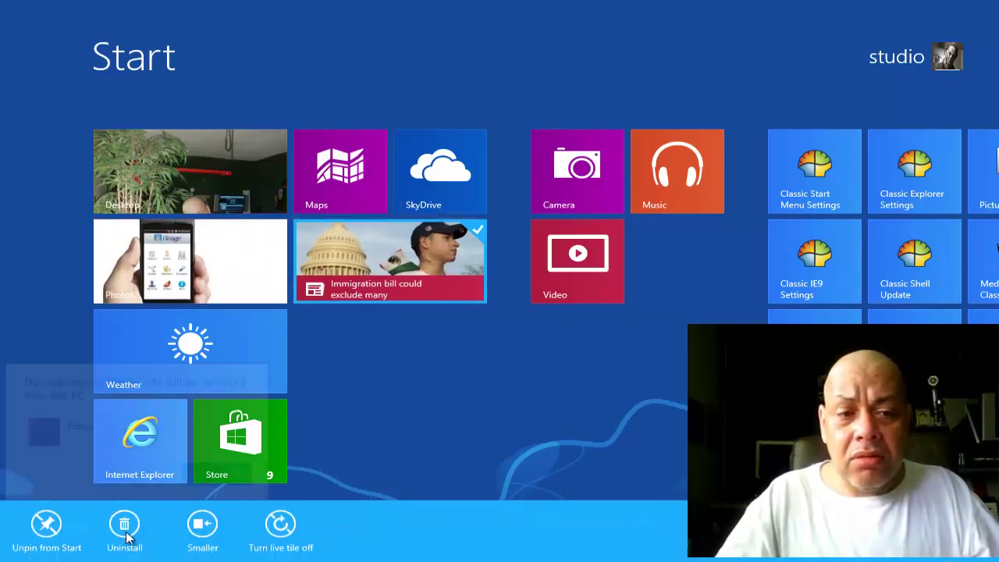
click(218, 470)
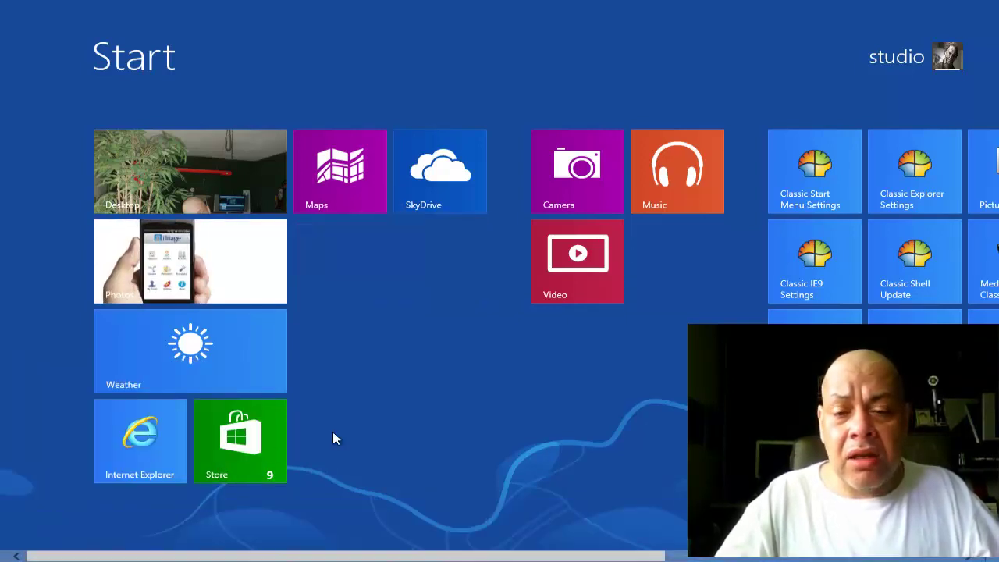
drag(482, 173, 365, 262)
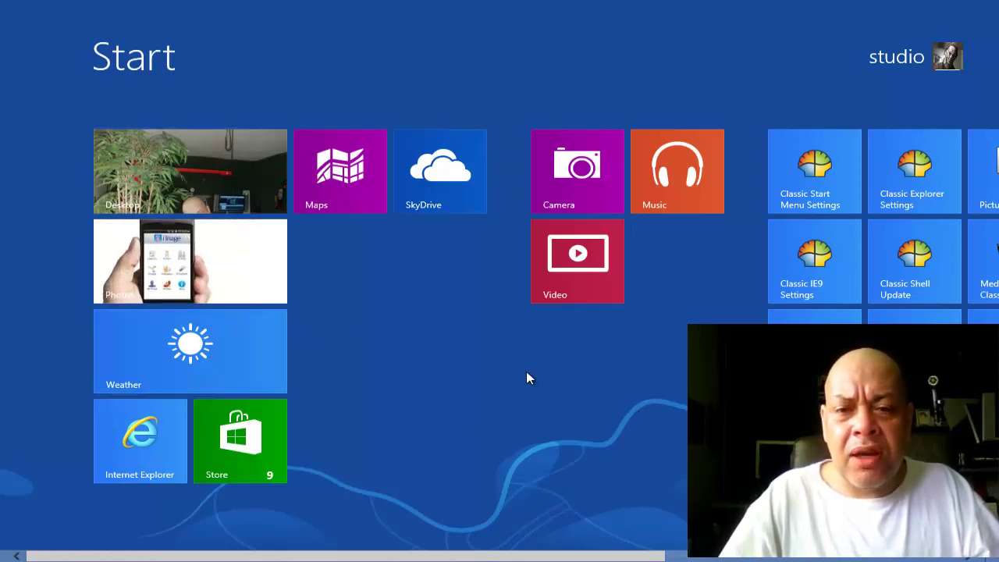
Return to the desktop and open the Performance Options from the computer's advanced system settings.
click(247, 195)
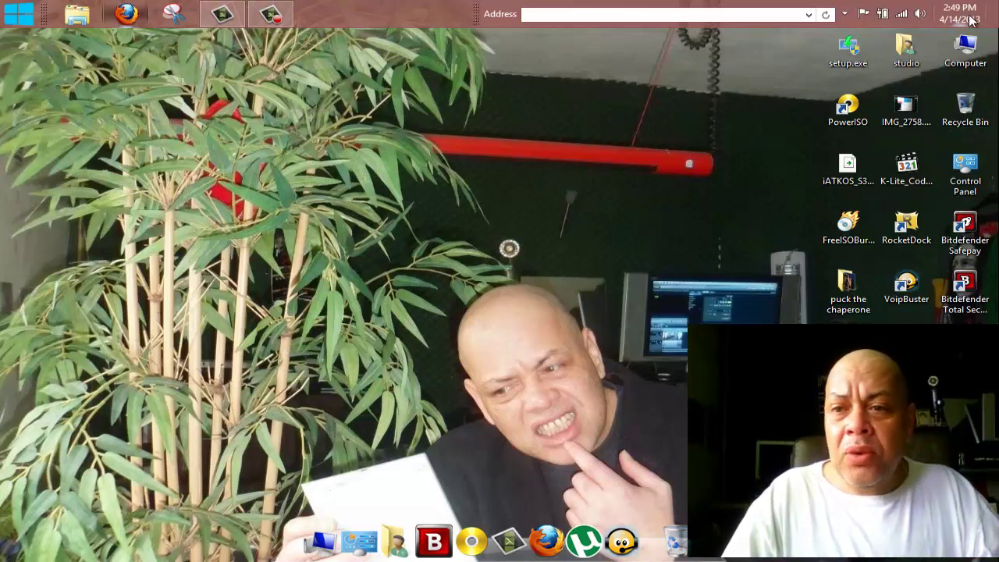
right_click(957, 53)
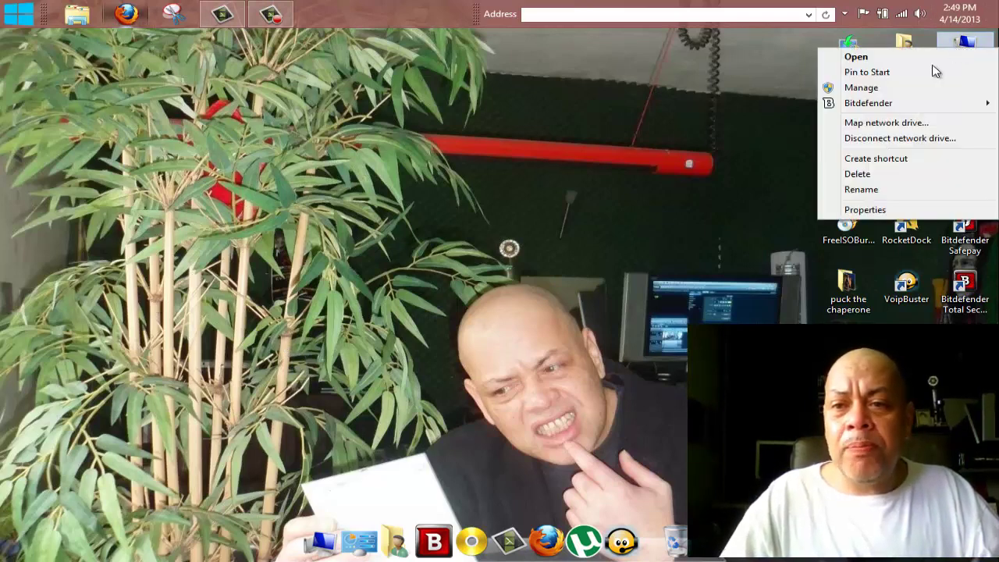
click(874, 210)
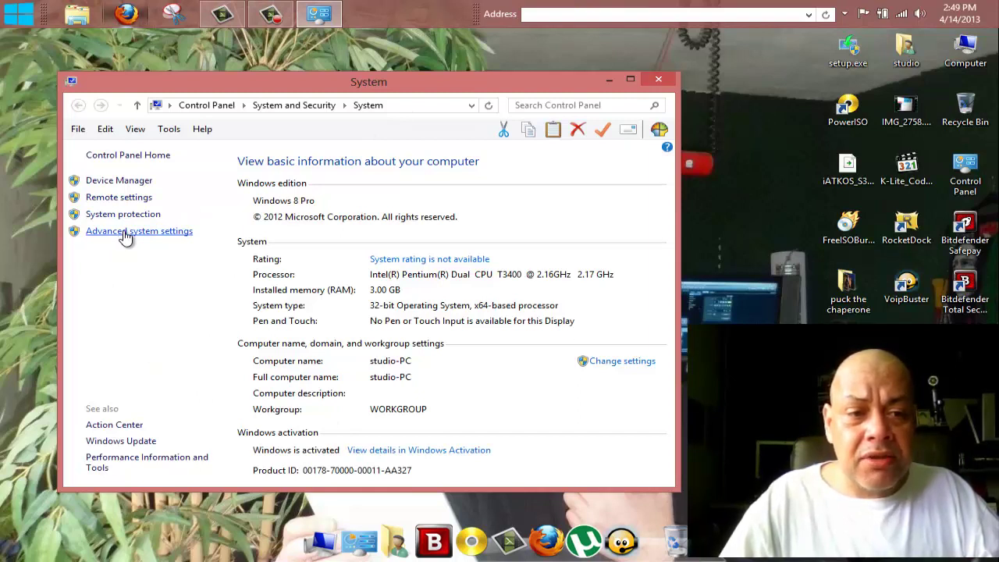
click(126, 234)
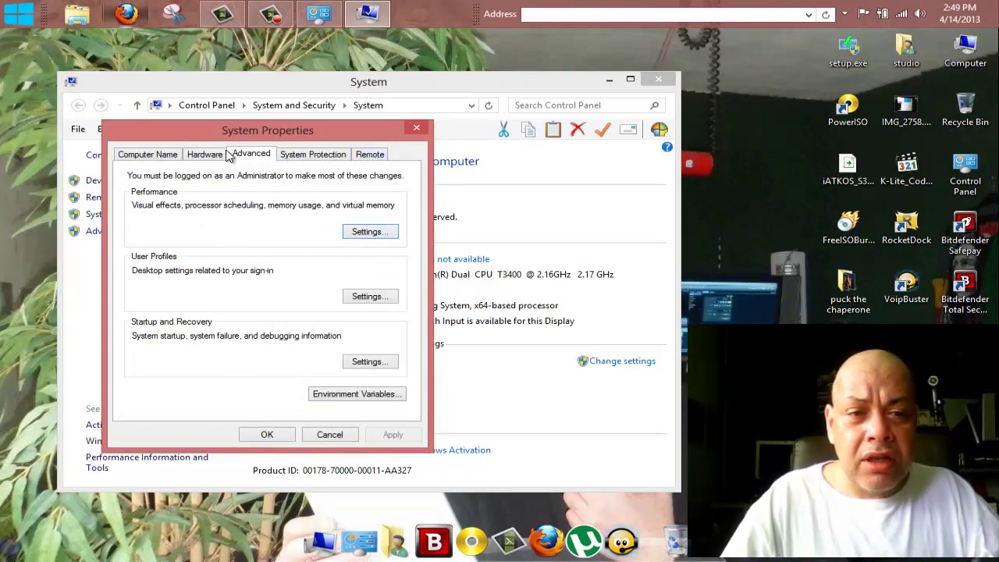
click(364, 233)
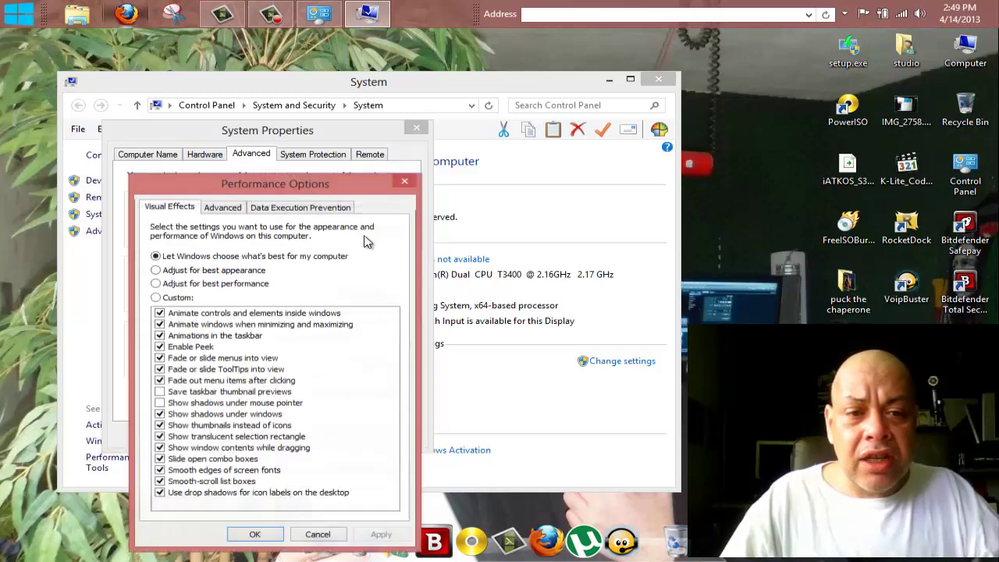
Adjust the visual effects for best performance, apply the change and close all the system windows.
click(195, 284)
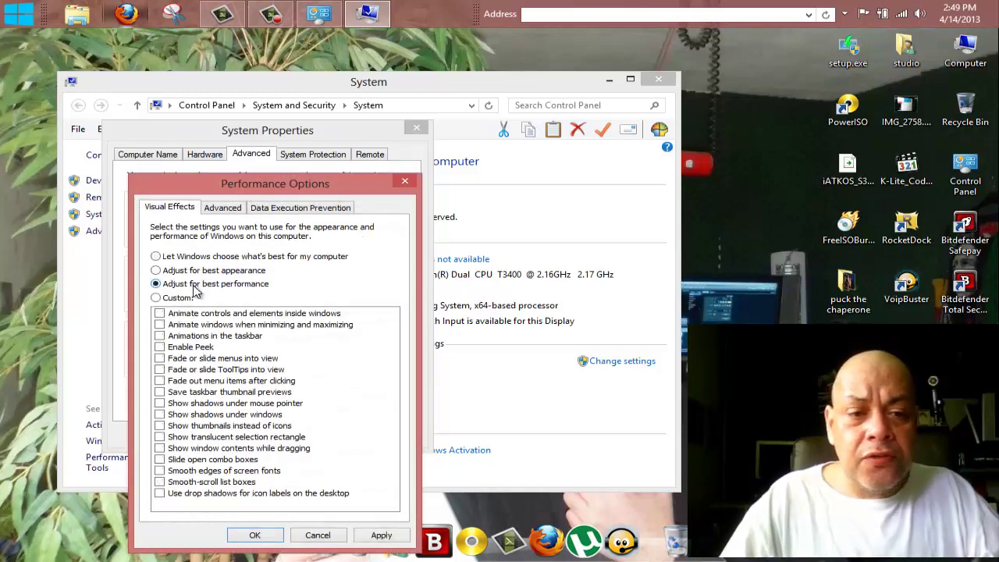
click(384, 535)
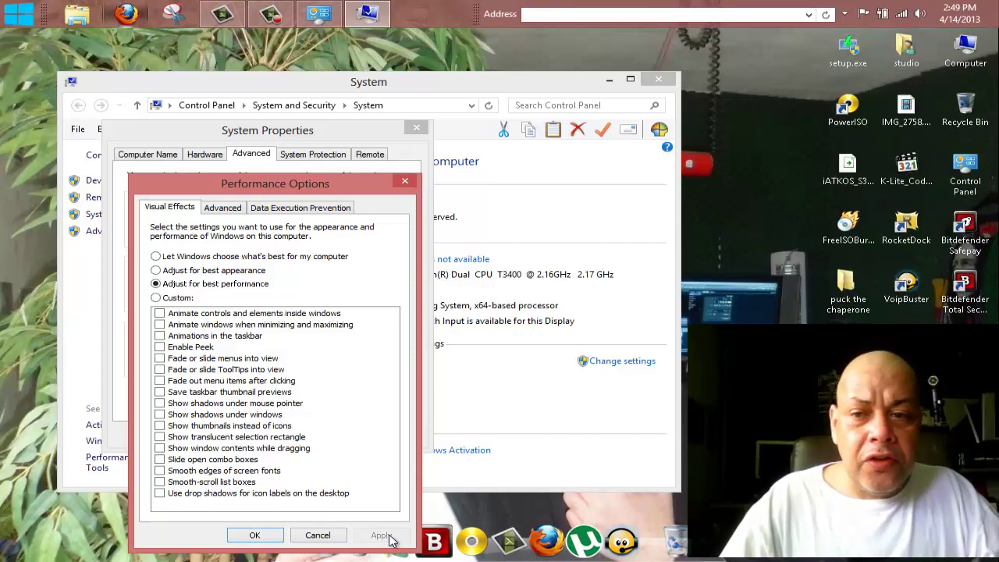
click(254, 535)
click(280, 442)
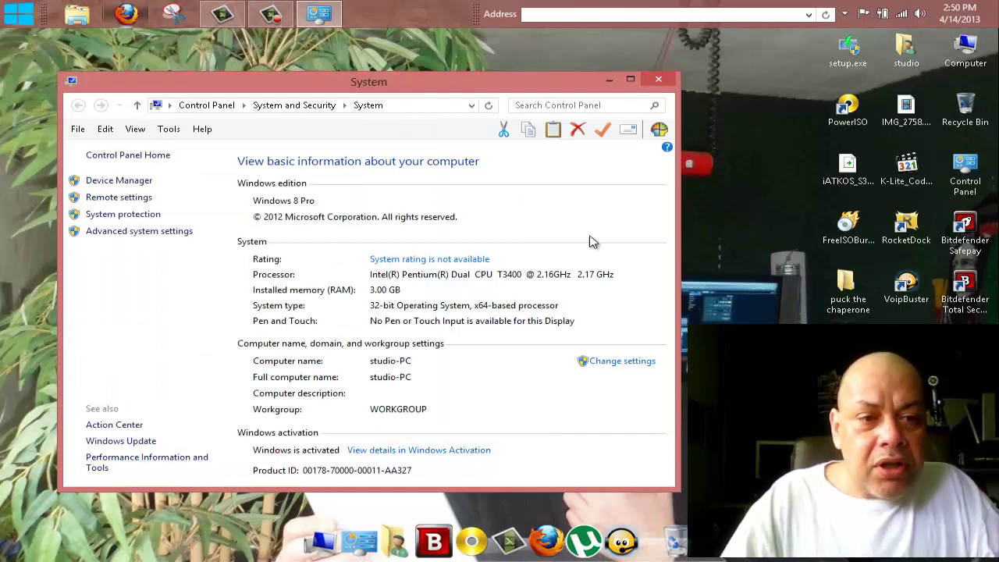
click(658, 81)
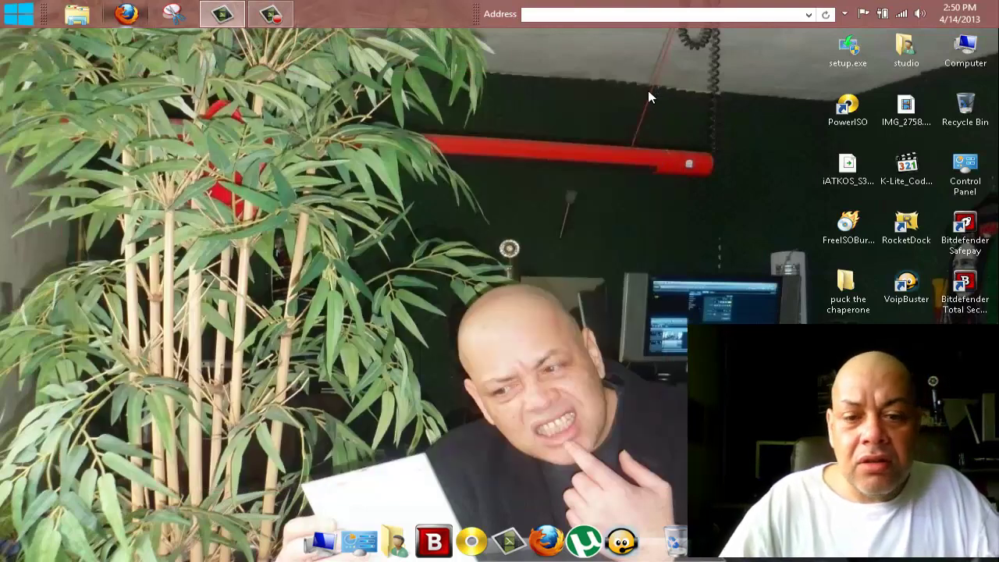
Browse to the sources folder on the HRM_CCSA_X8 (D:) drive.
click(320, 536)
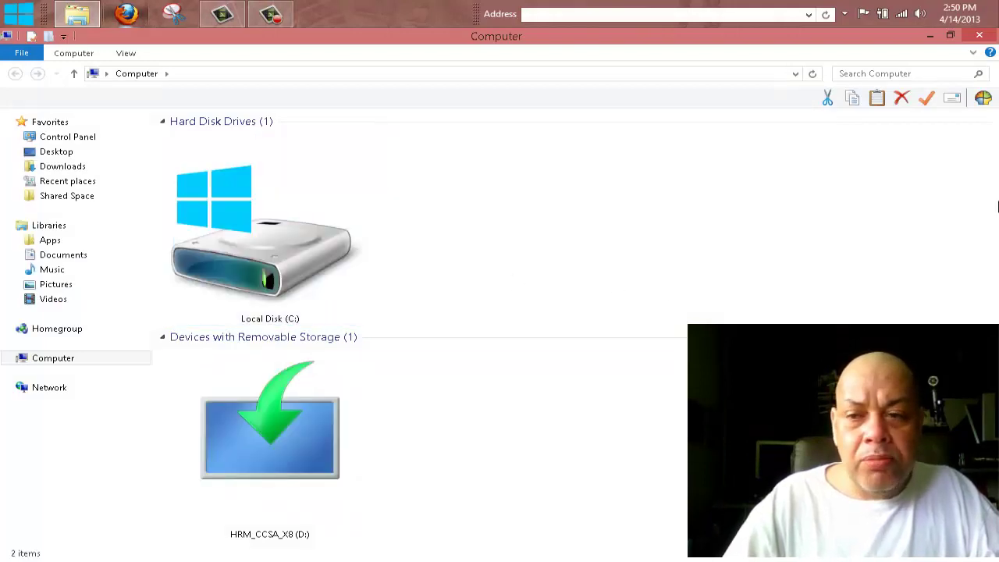
double_click(331, 475)
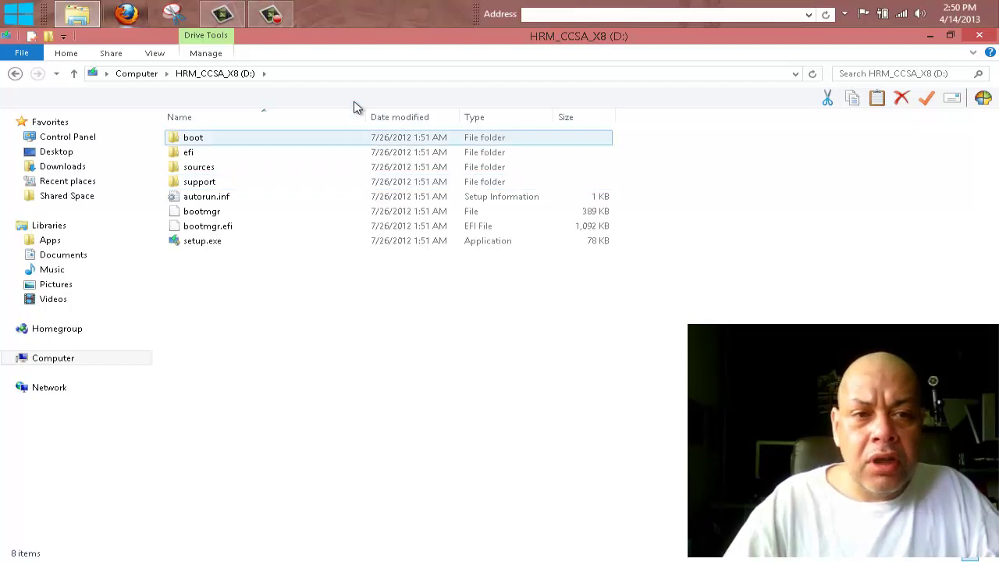
drag(439, 49, 498, 131)
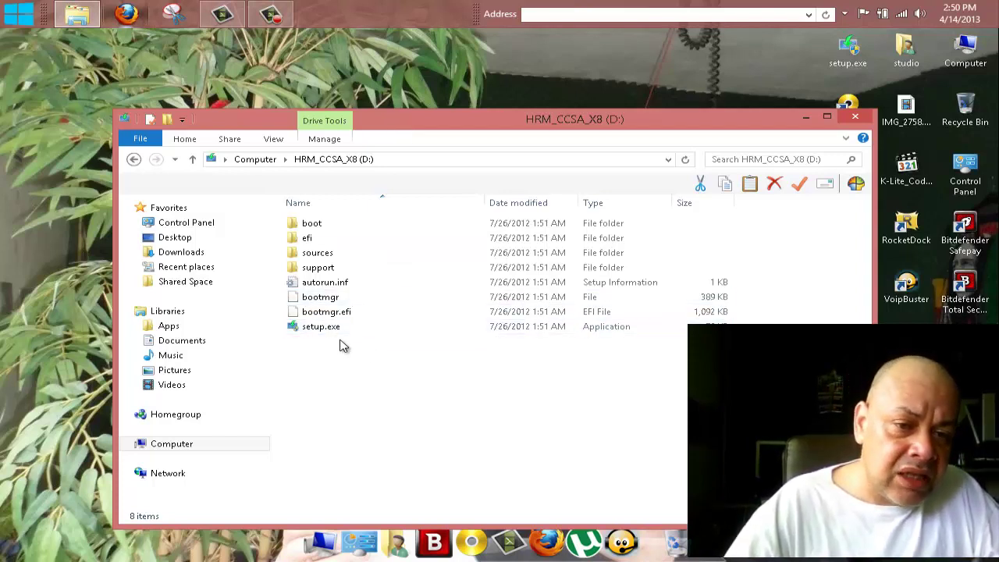
double_click(361, 125)
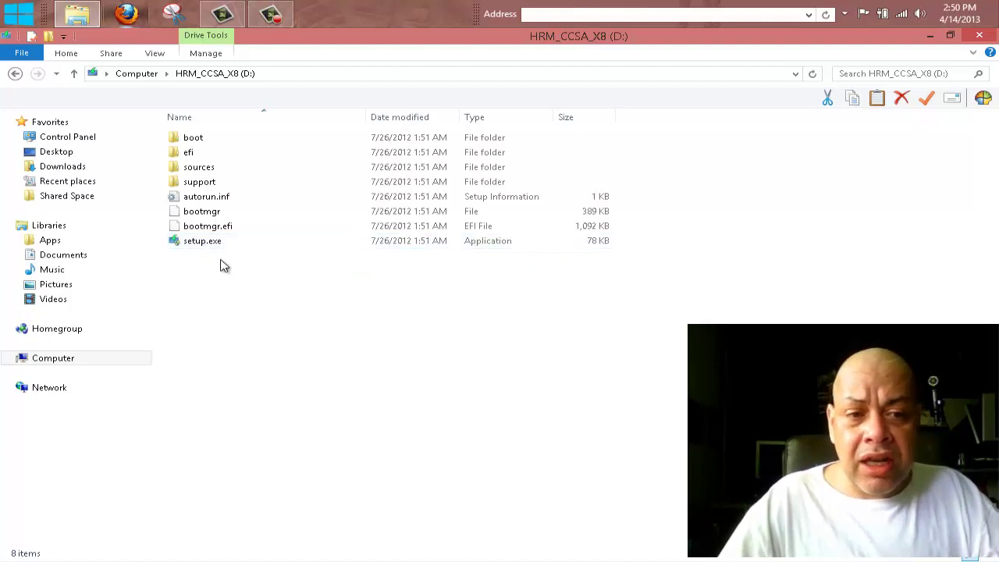
double_click(195, 167)
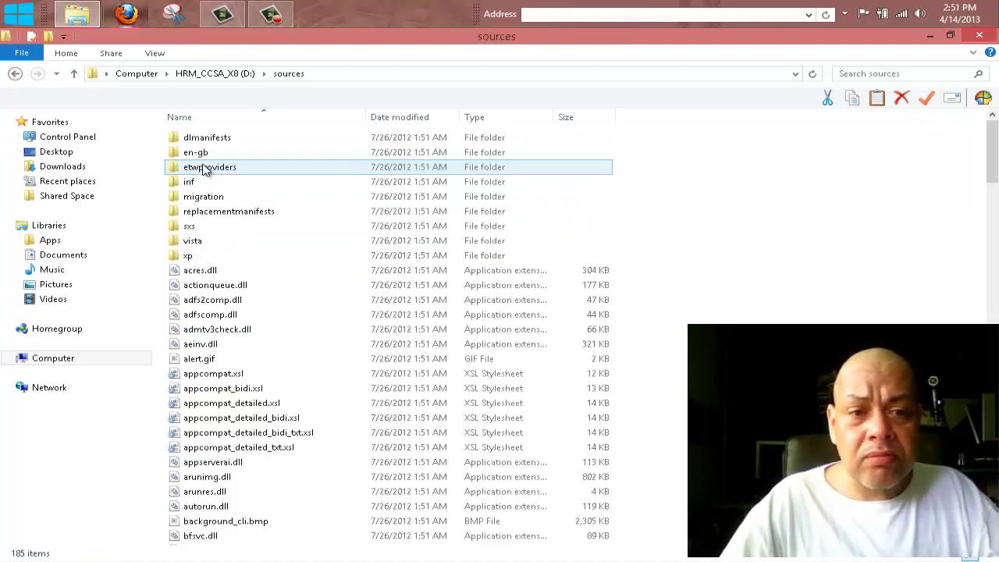
Search the sources folder for "setup", select setup.exe and view its available actions without running any.
click(855, 75)
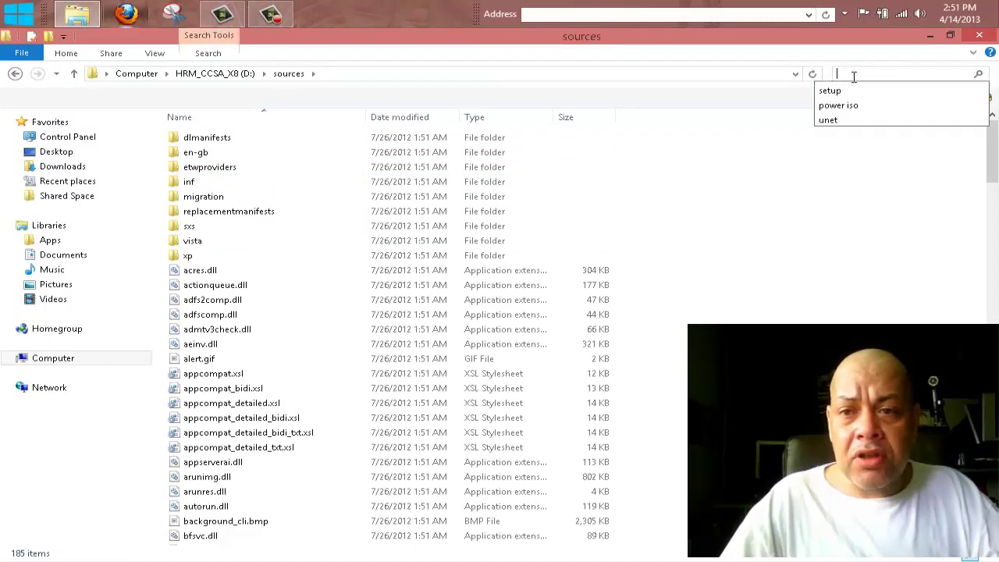
click(851, 92)
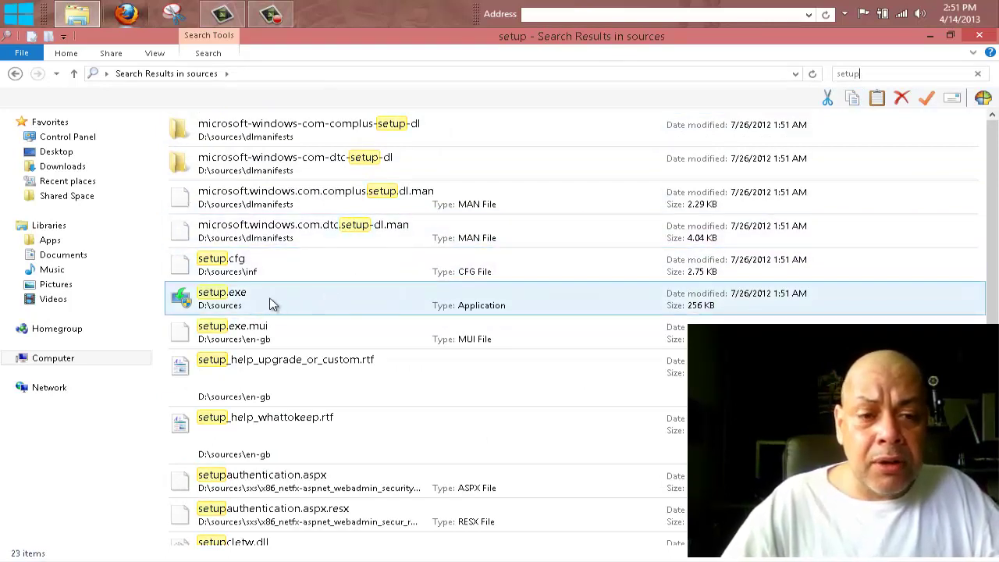
click(243, 304)
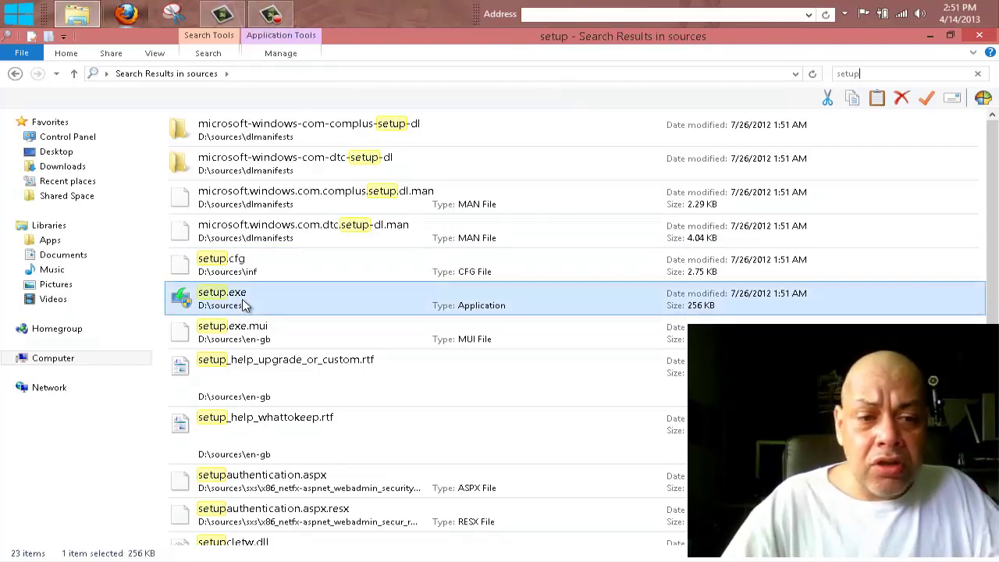
right_click(245, 305)
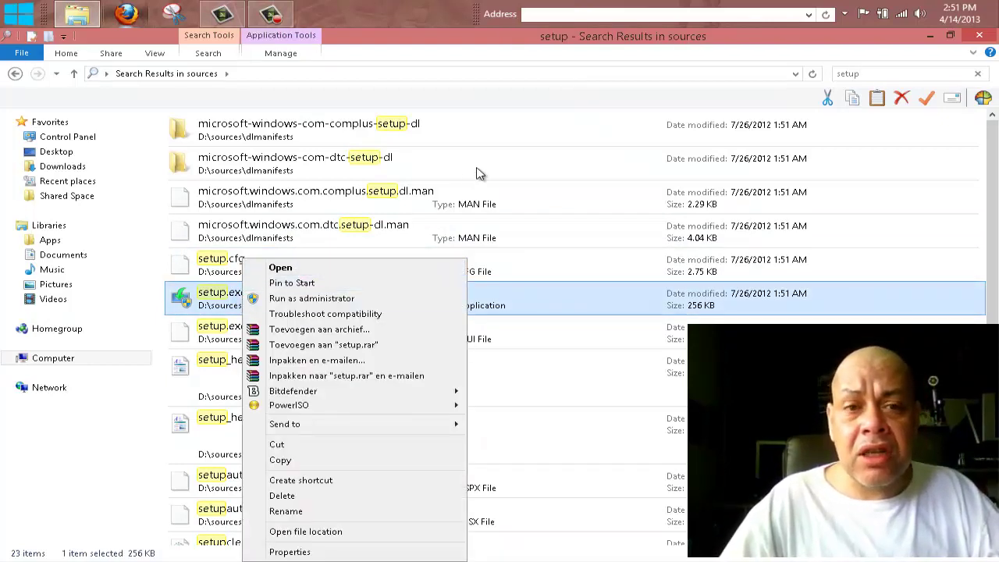
click(525, 59)
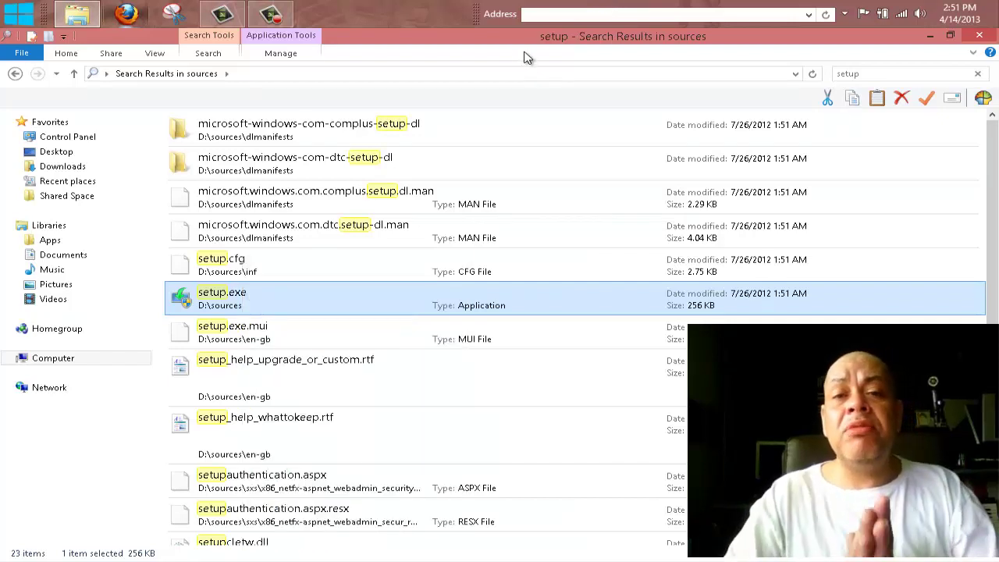
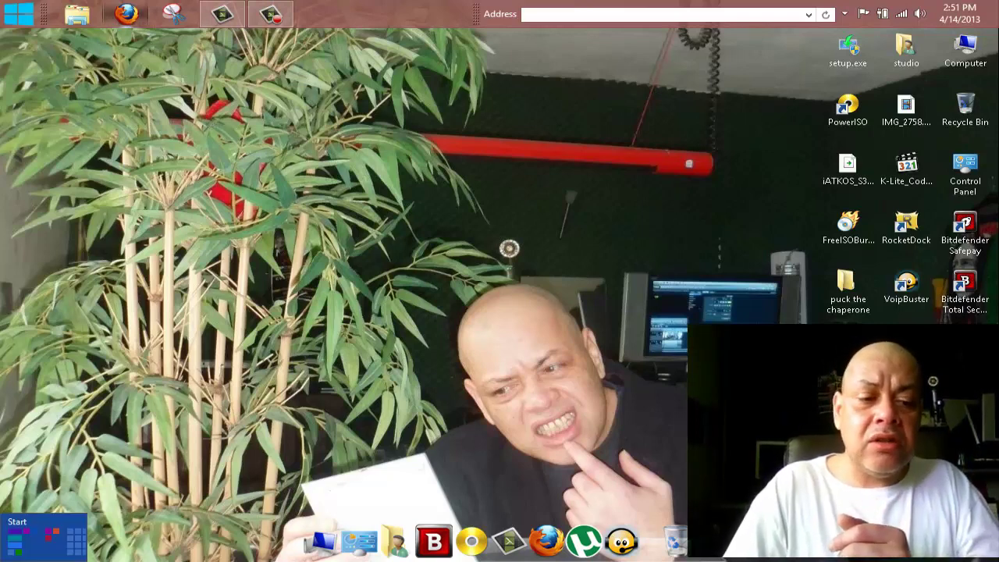
View the available actions for the Internet Explorer tile on the Start screen, then return to the desktop.
click(2, 560)
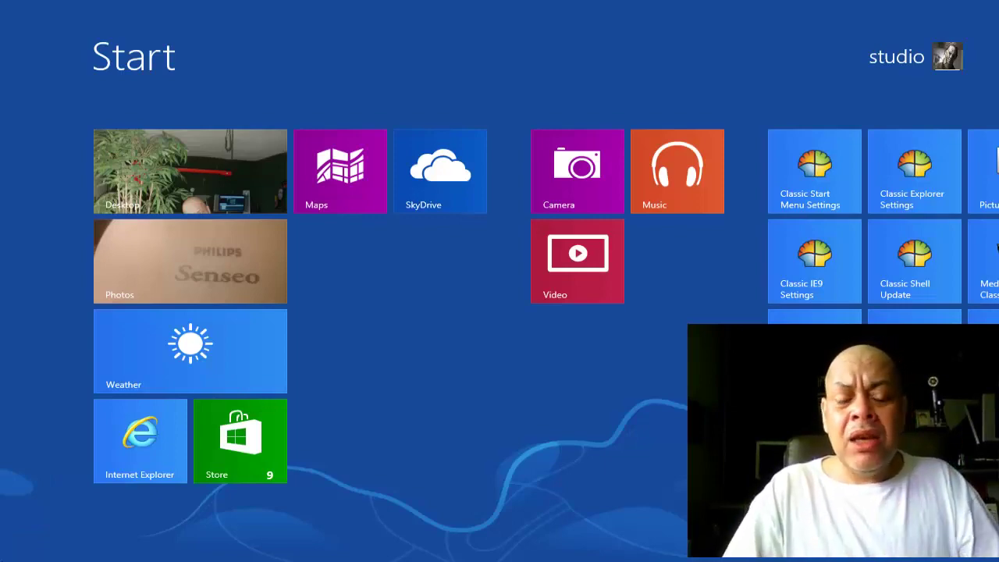
click(162, 168)
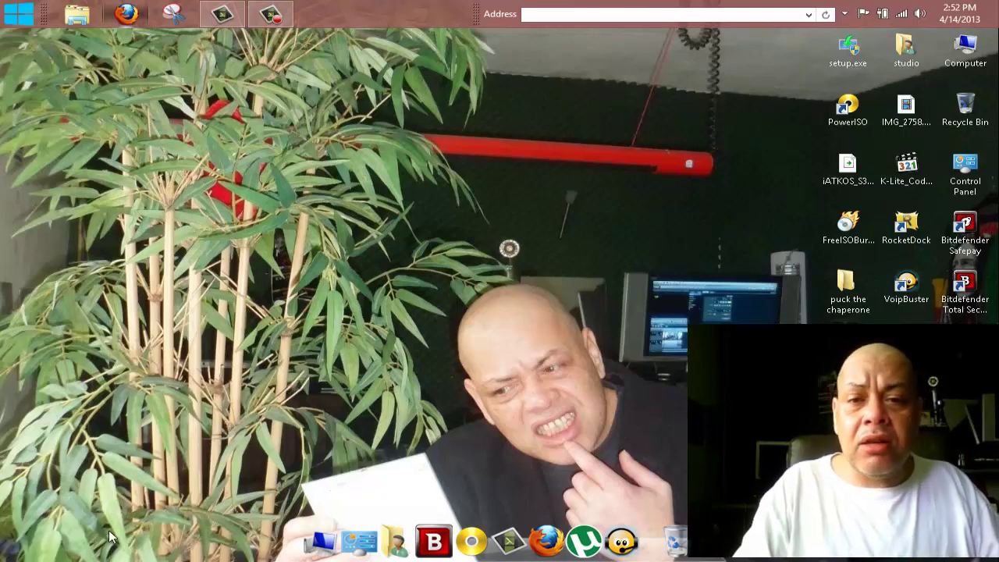
click(3, 558)
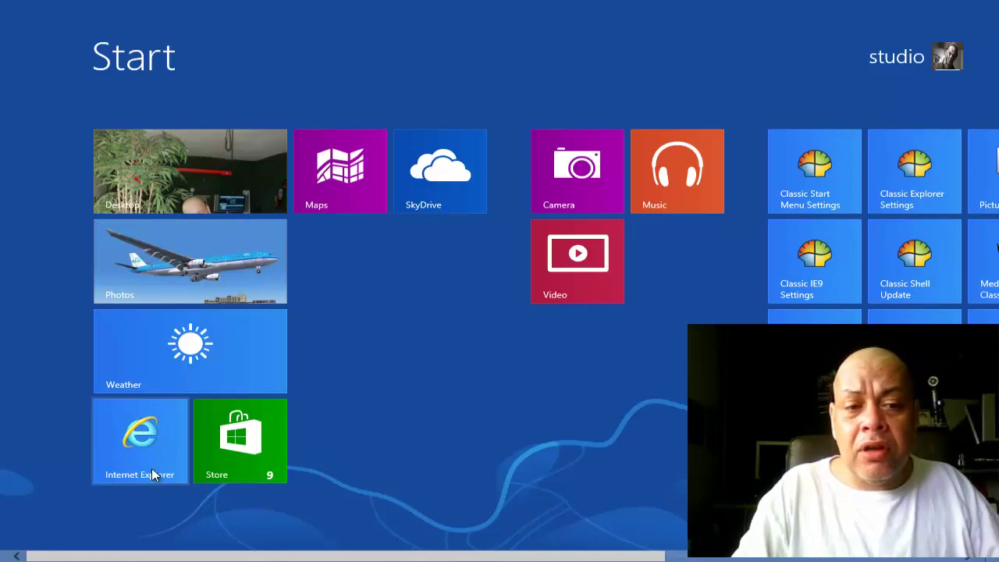
right_click(172, 439)
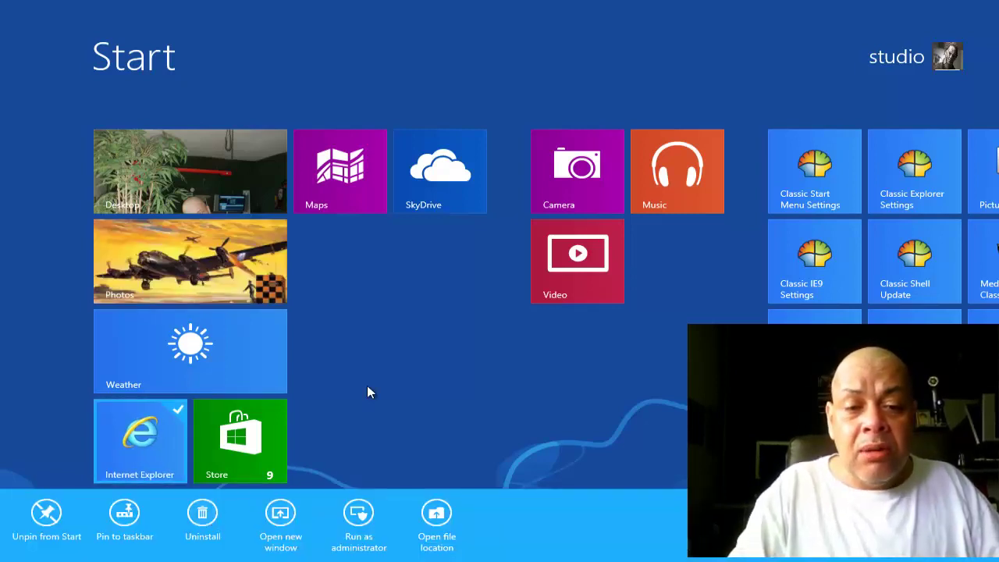
click(202, 197)
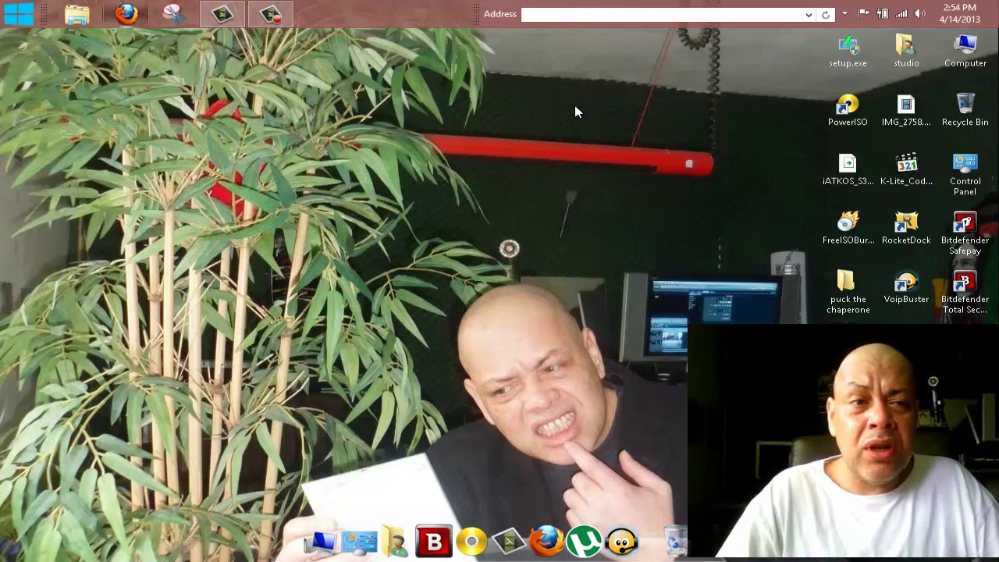
Open Device Manager from the computer's system properties and maximize its window.
right_click(326, 544)
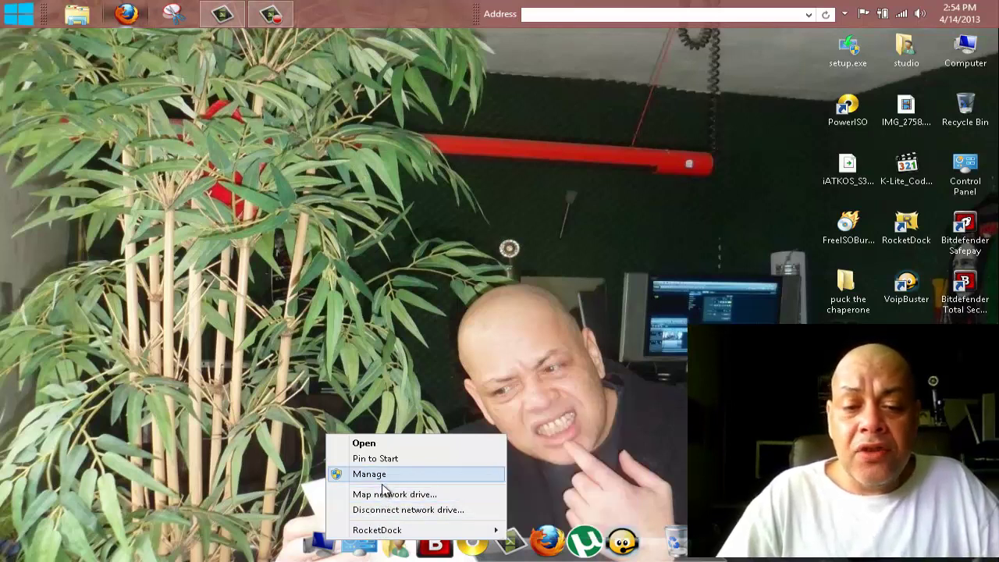
click(275, 423)
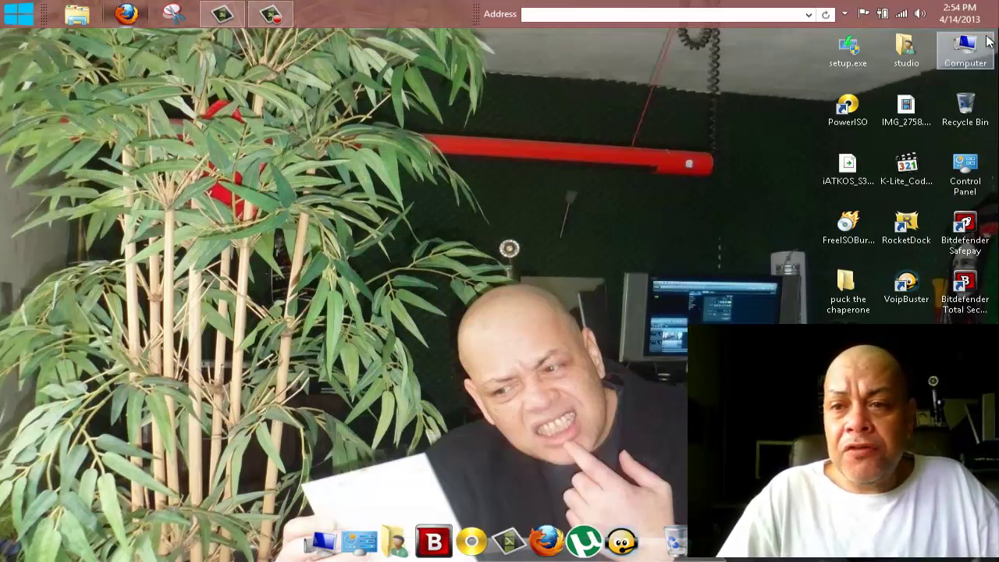
right_click(967, 48)
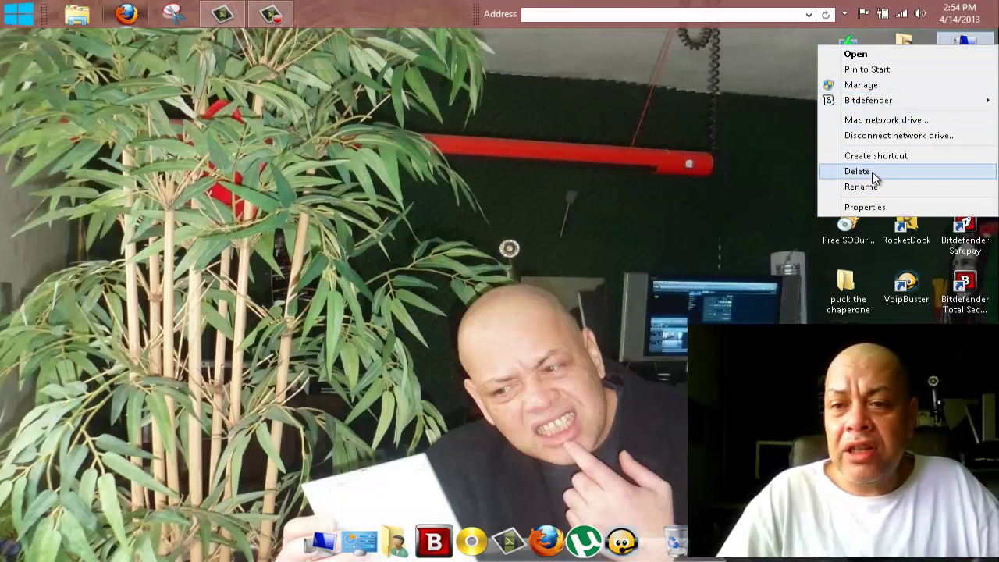
click(866, 206)
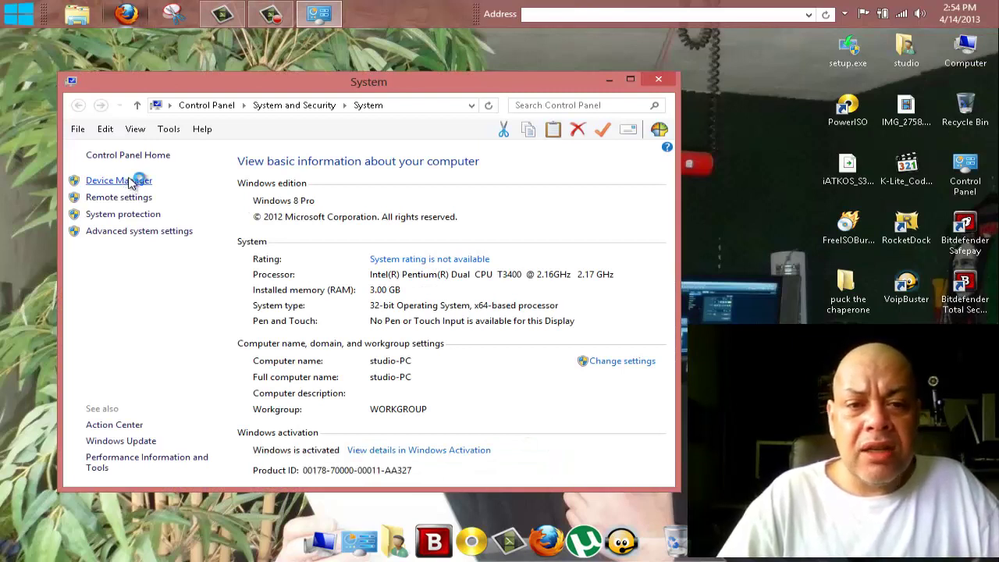
click(133, 180)
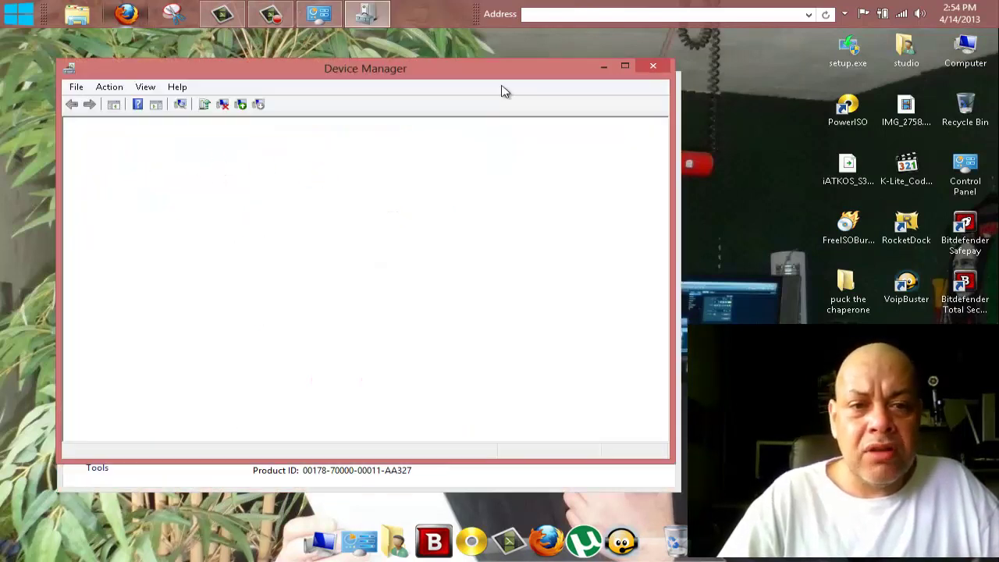
click(625, 67)
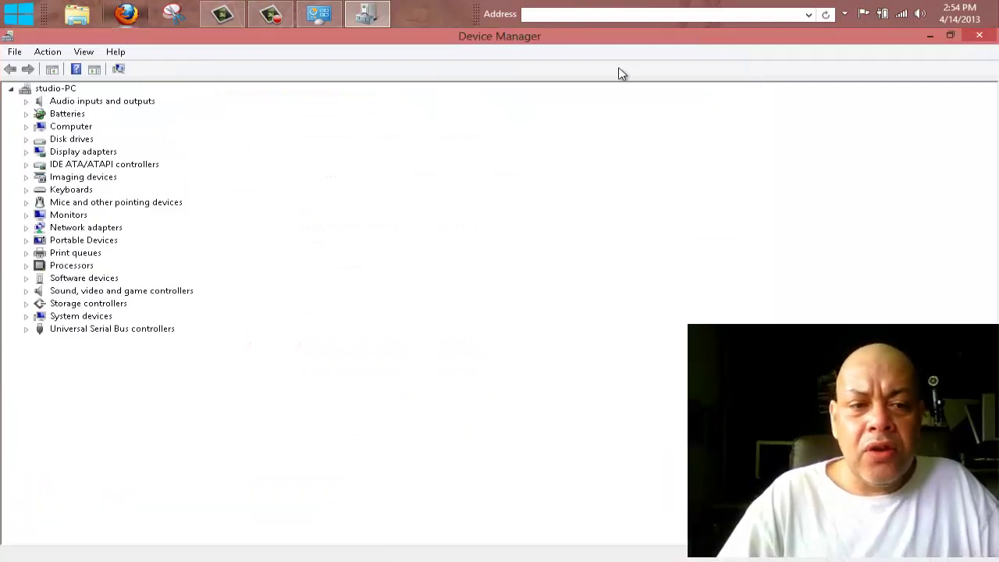
Examine the processors, audio, batteries, computer and display adapter devices in Device Manager, then close it.
click(26, 266)
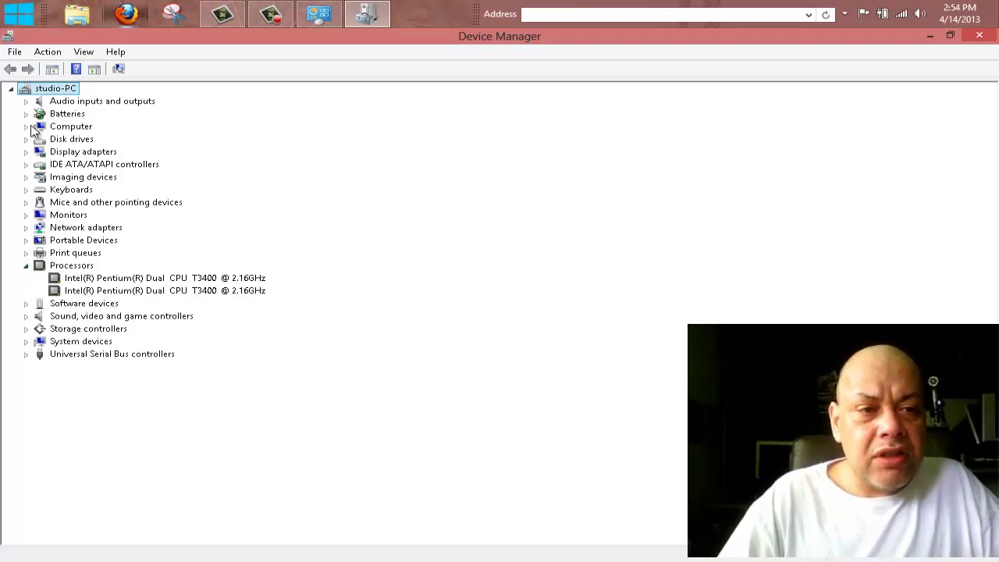
click(24, 102)
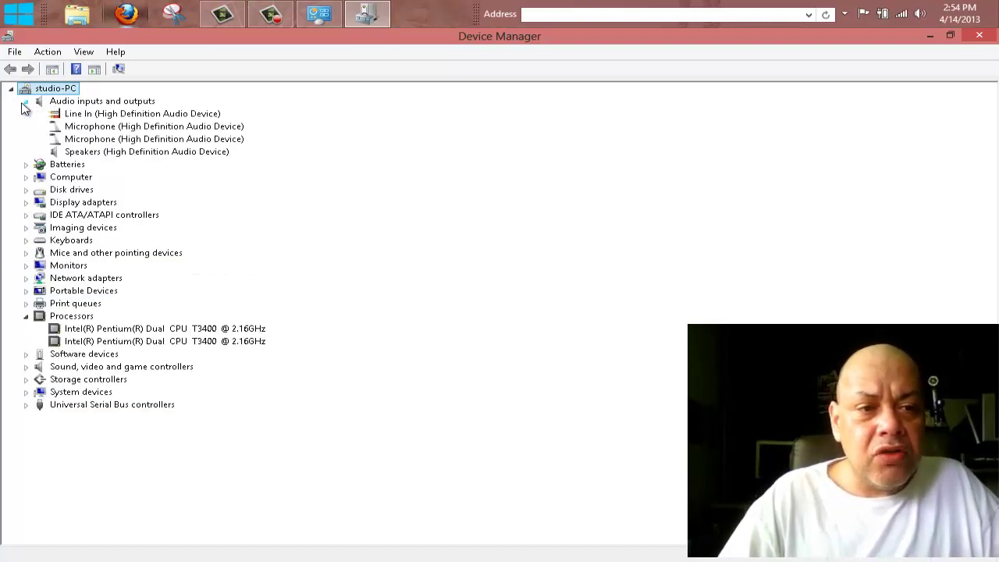
click(25, 164)
click(26, 203)
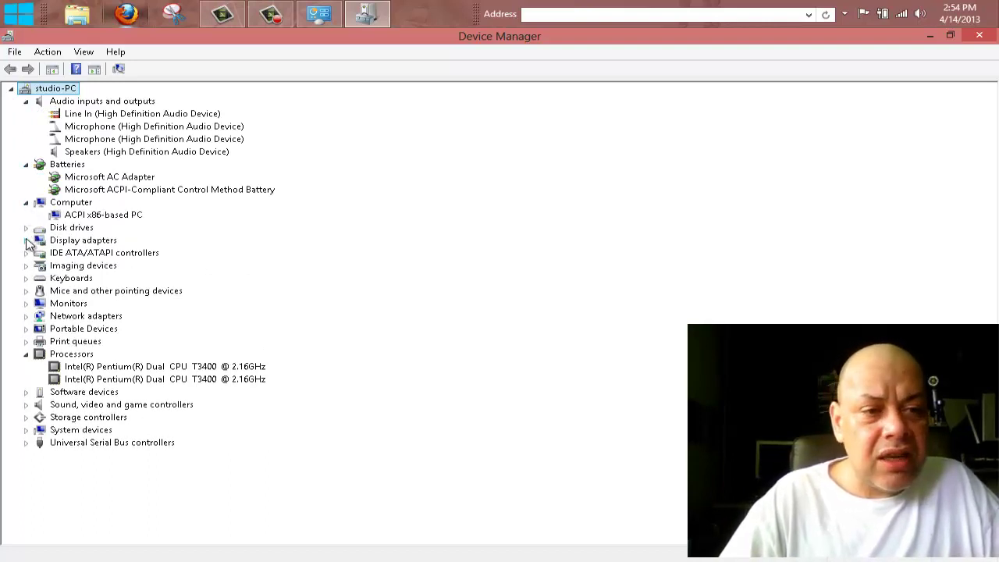
click(25, 240)
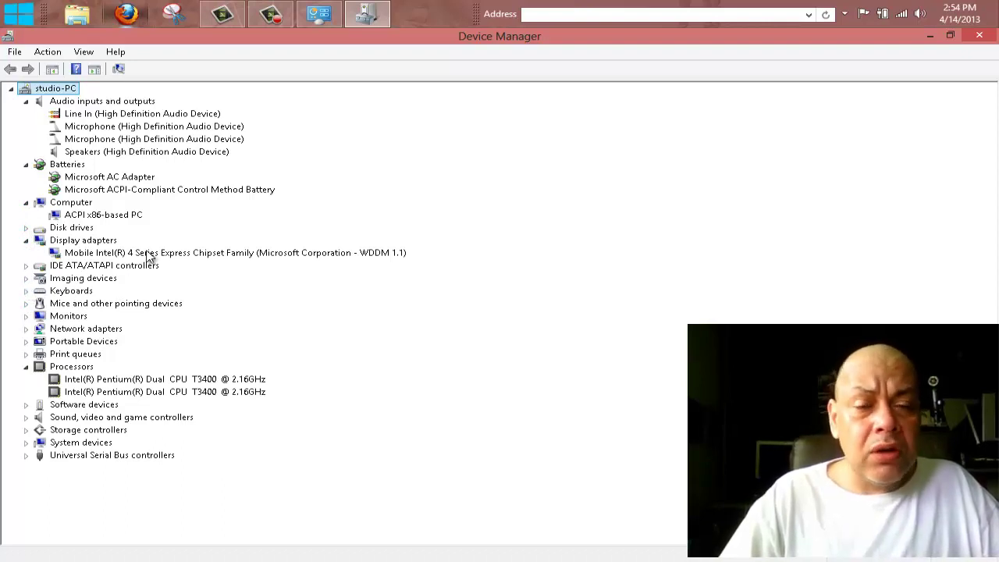
click(982, 39)
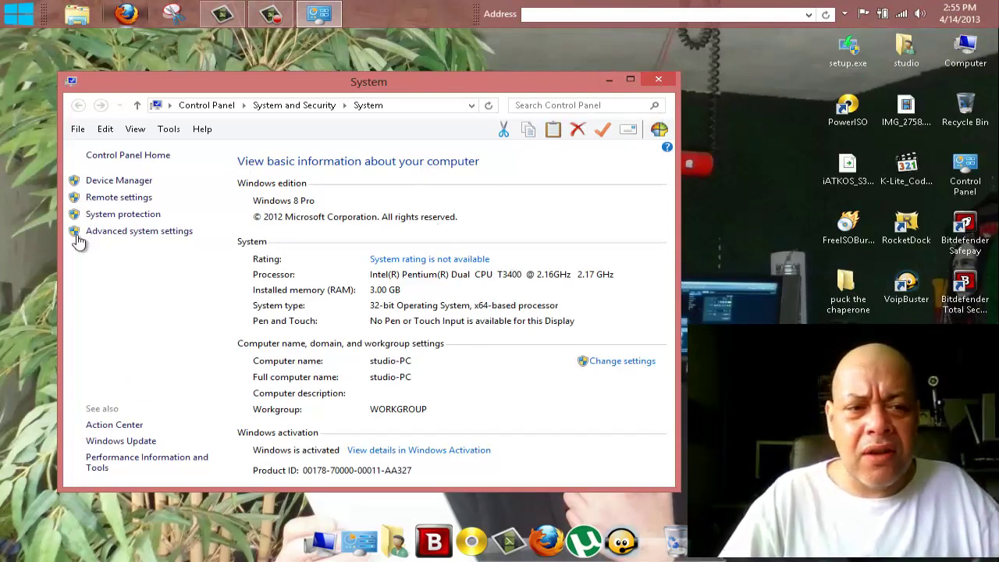
Reopen Device Manager, move it aside and expand the IDE ATA/ATAPI controllers and the audio inputs and outputs.
click(99, 183)
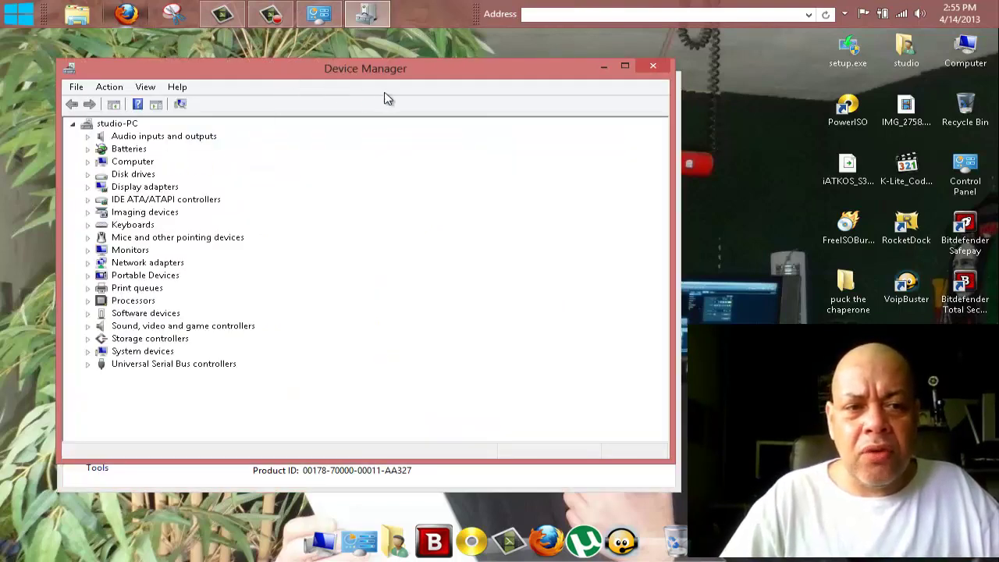
drag(304, 70, 522, 93)
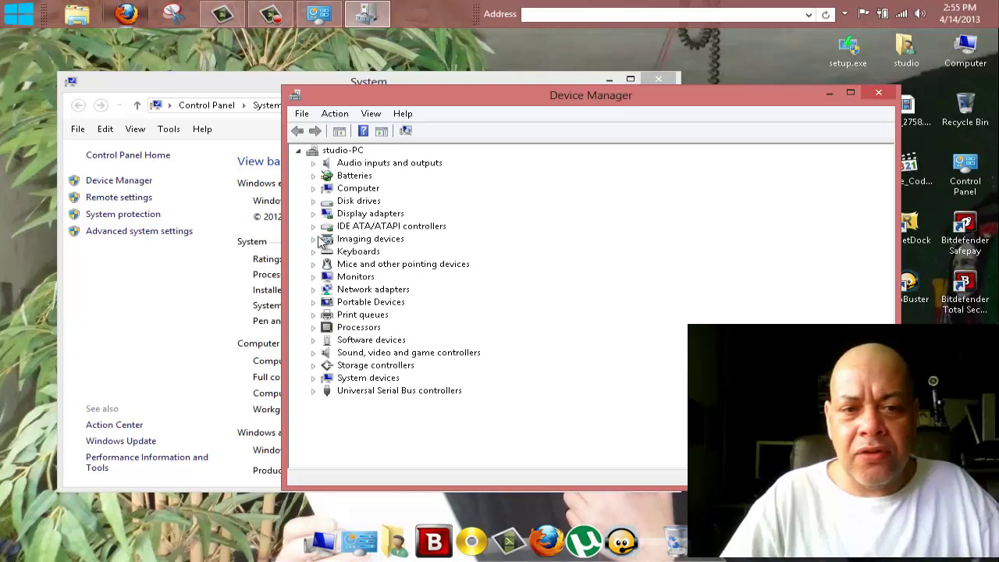
click(313, 225)
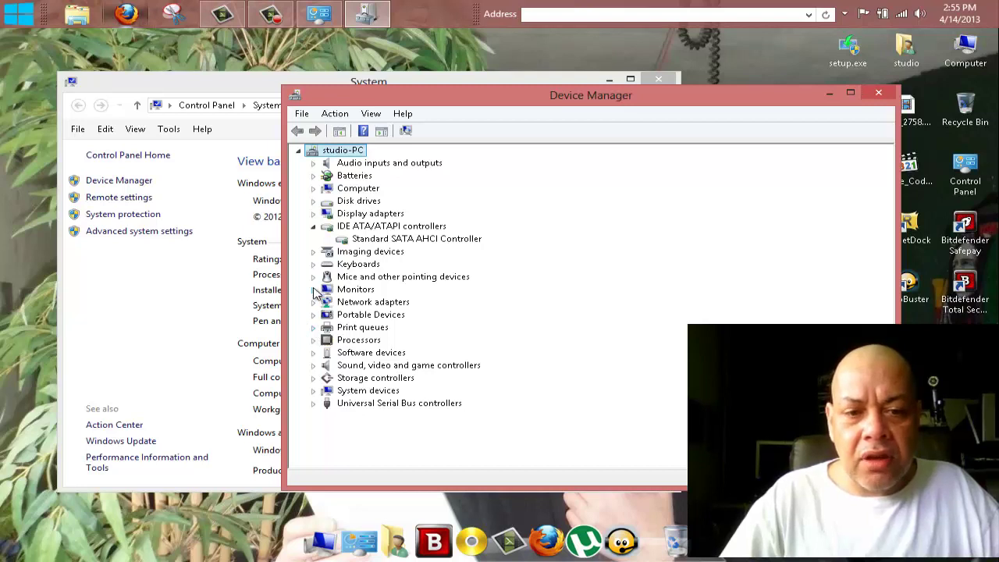
click(314, 163)
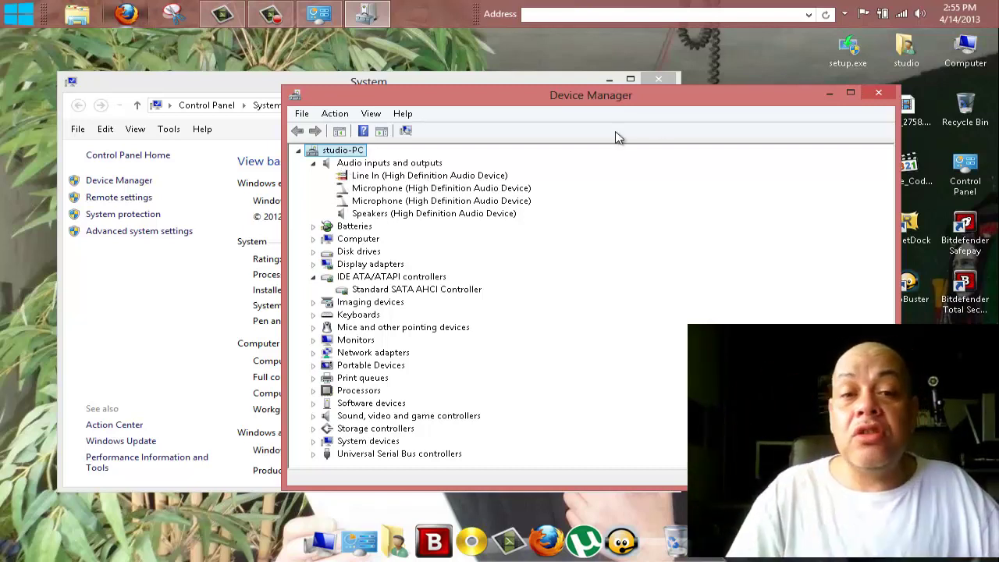
double_click(342, 166)
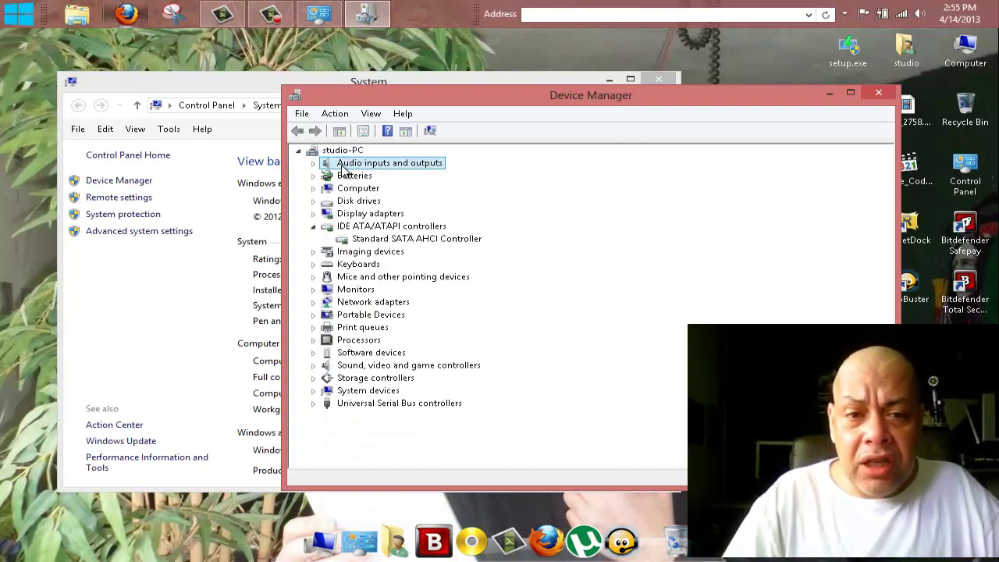
double_click(342, 169)
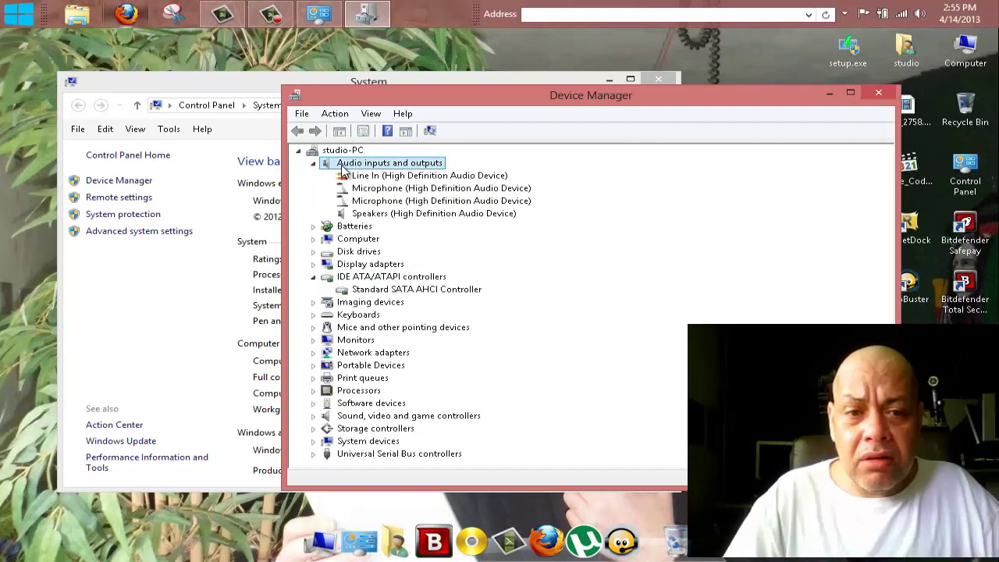
Open the Line In (High Definition Audio Device) driver properties and start its driver update.
double_click(380, 177)
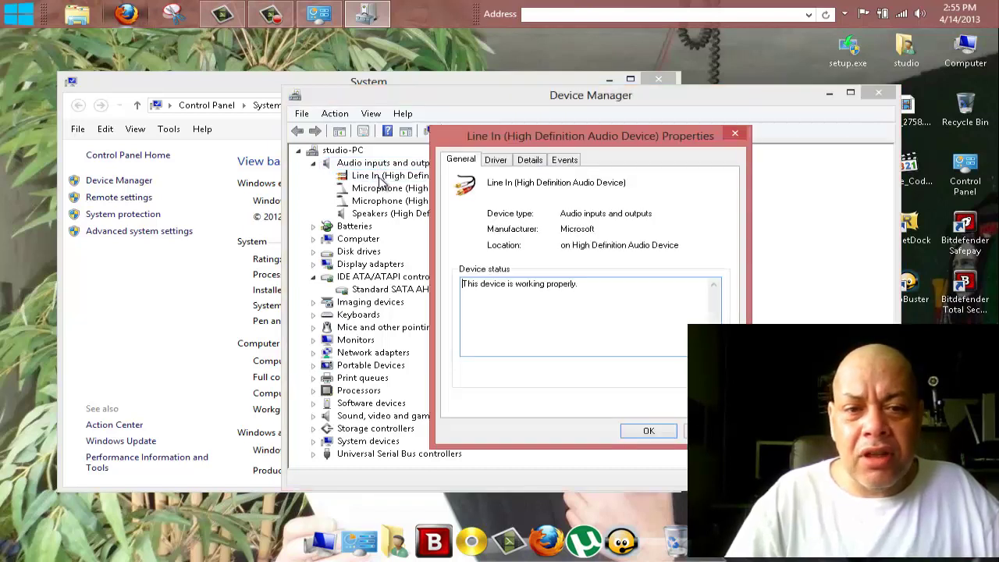
click(497, 159)
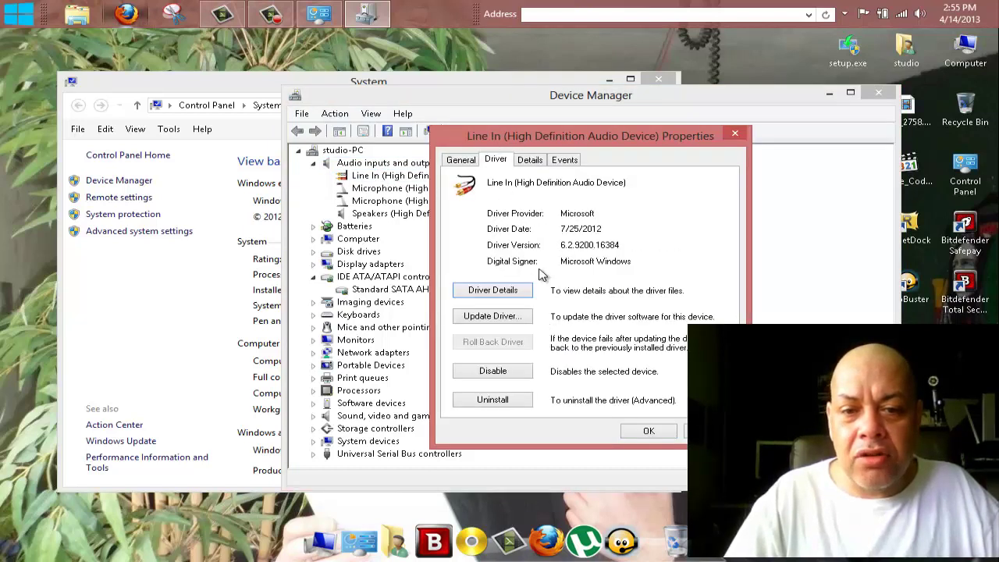
click(490, 317)
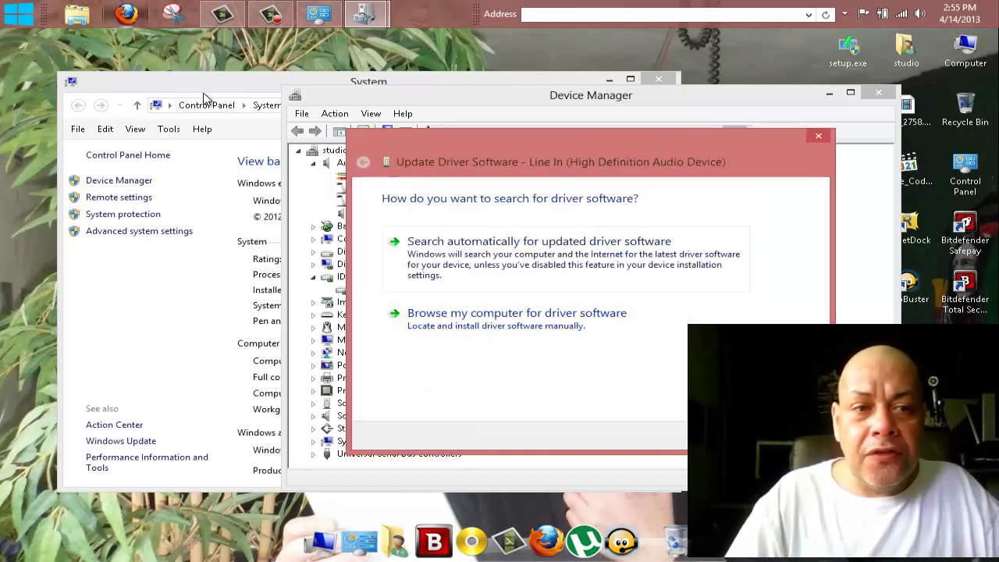
Close the System window, and leave the driver update after viewing its page for browsing the computer for driver software.
drag(205, 87, 513, 244)
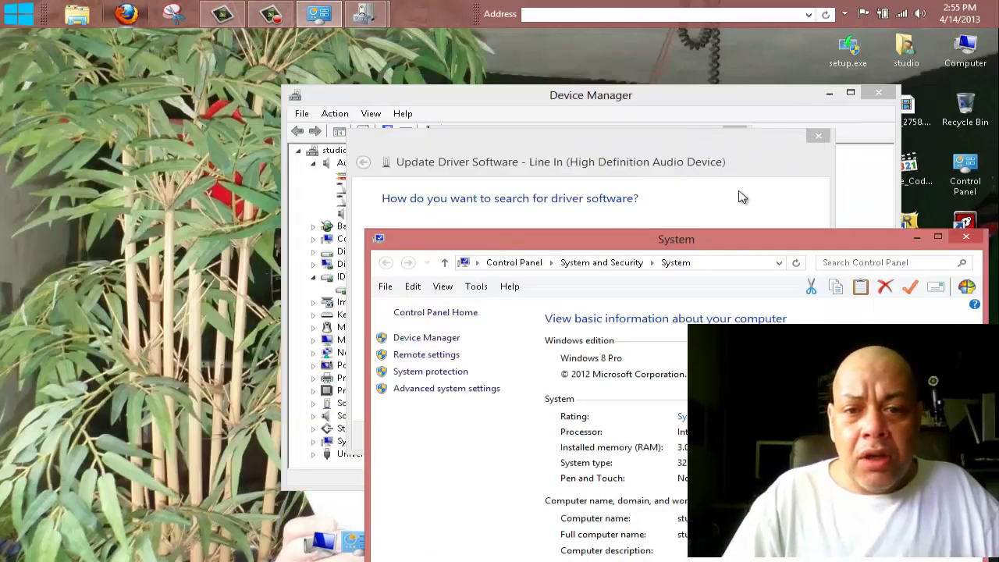
click(966, 237)
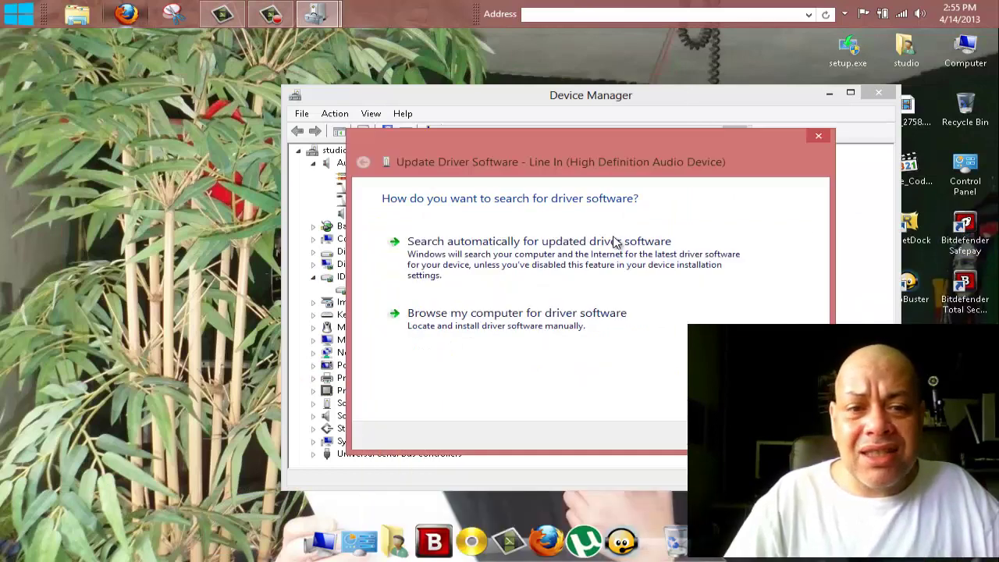
click(238, 121)
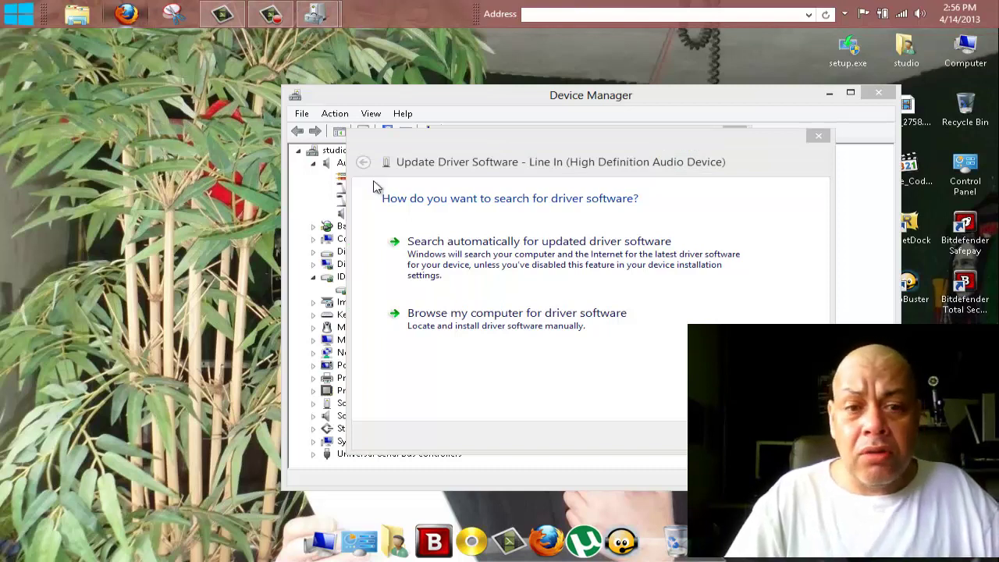
click(412, 319)
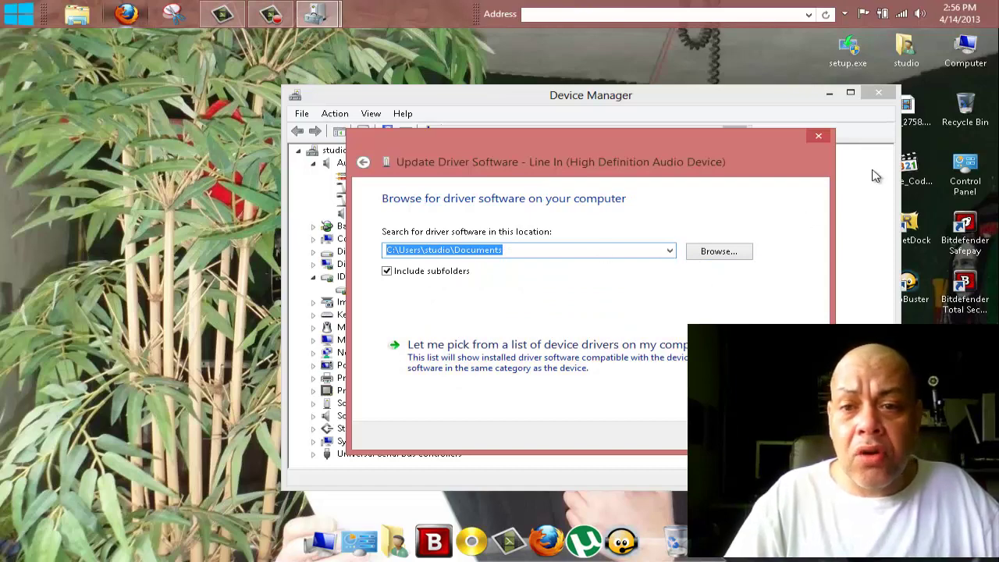
click(819, 136)
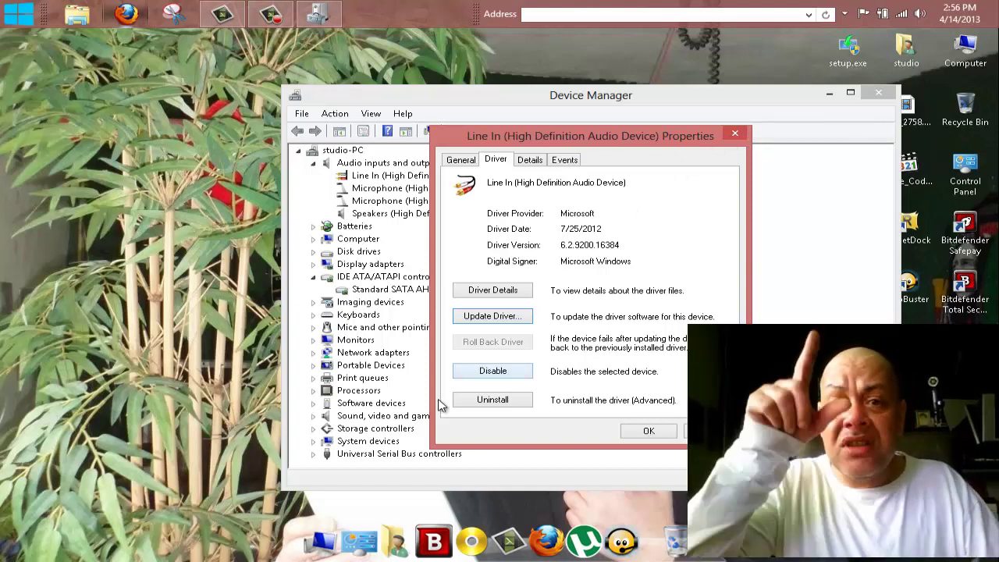
View the Desktop and .android folders as driver locations for manually updating the Line In device, and leave the driver update.
click(494, 316)
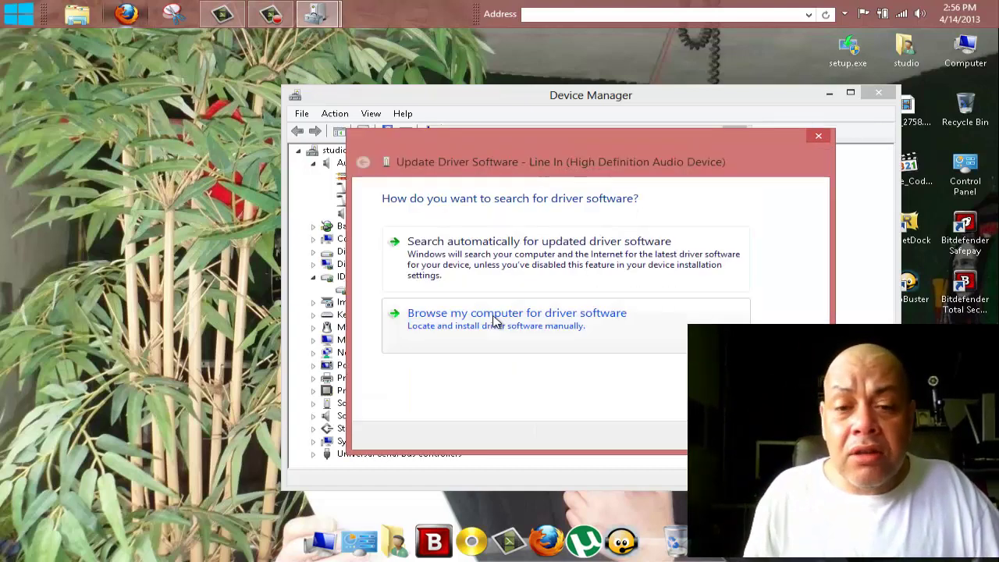
click(517, 328)
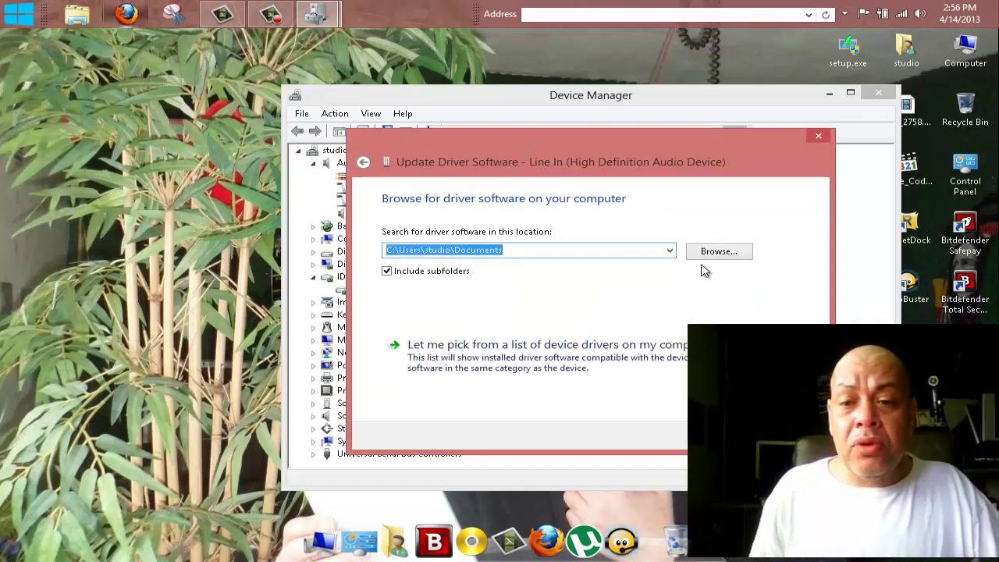
click(718, 254)
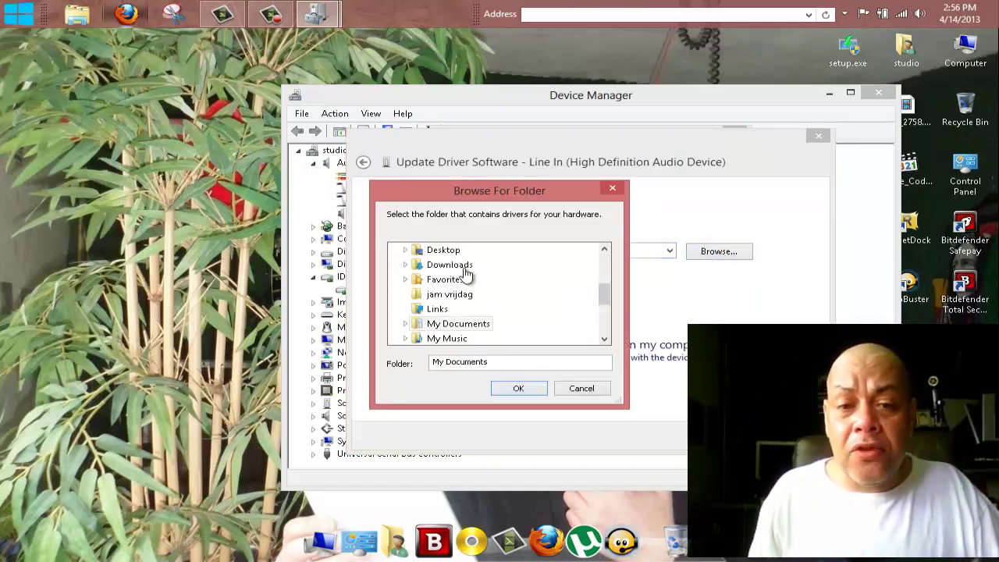
click(456, 255)
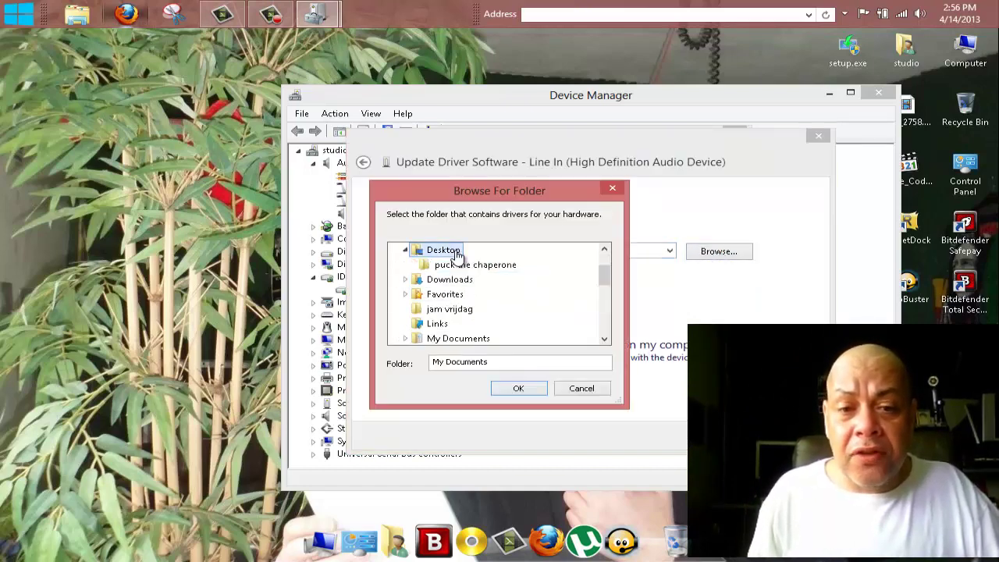
scroll(457, 265, up, 2)
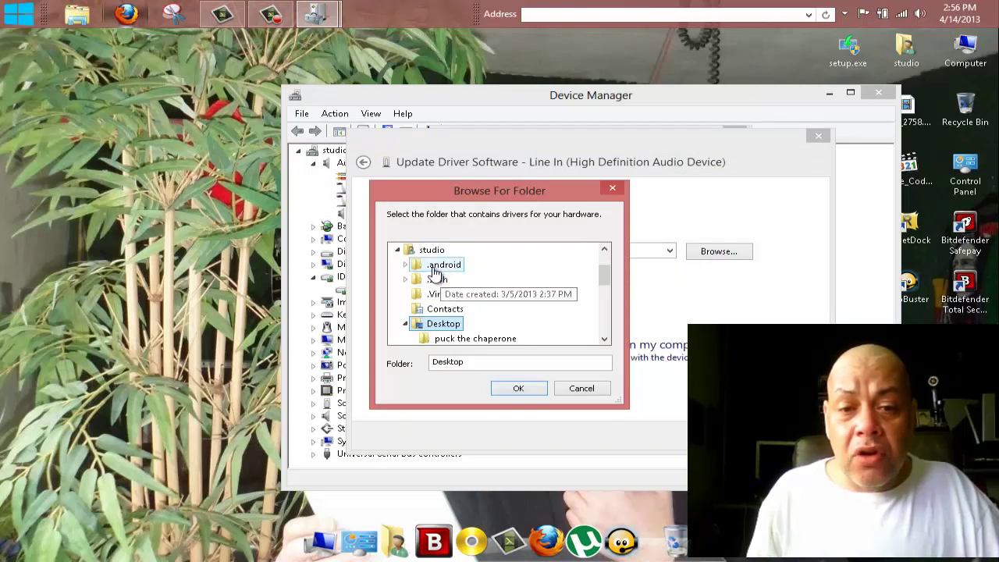
click(437, 268)
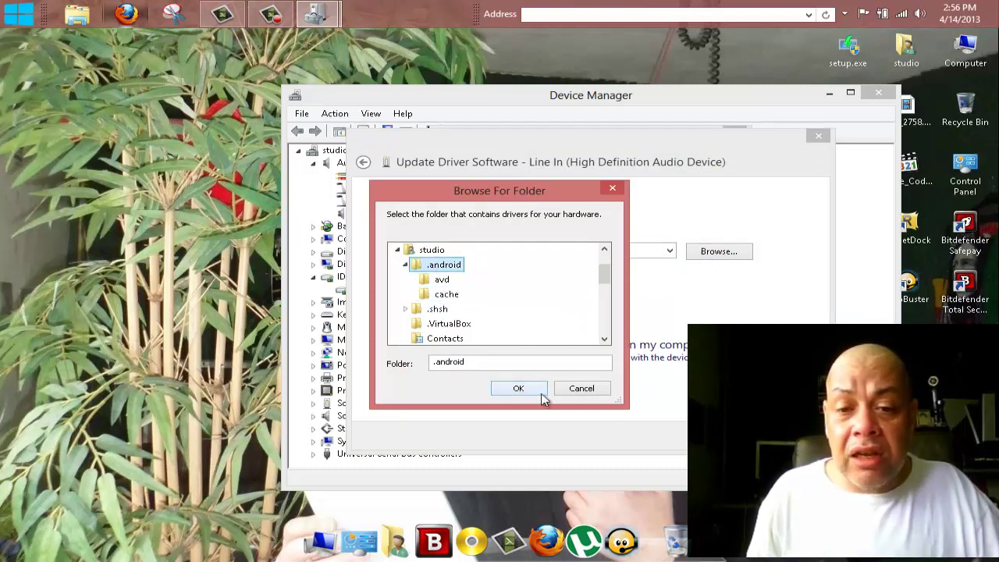
click(586, 392)
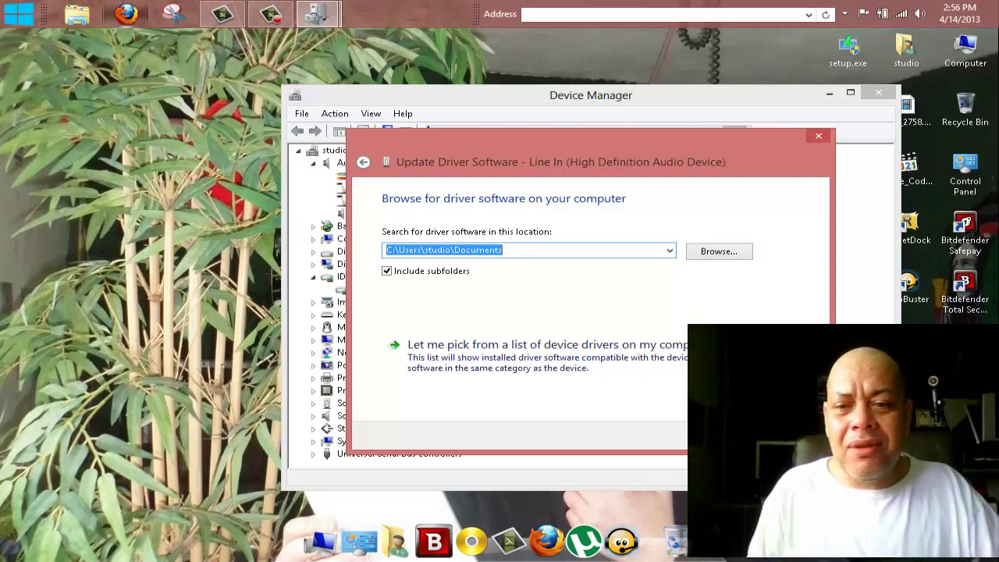
key(Escape)
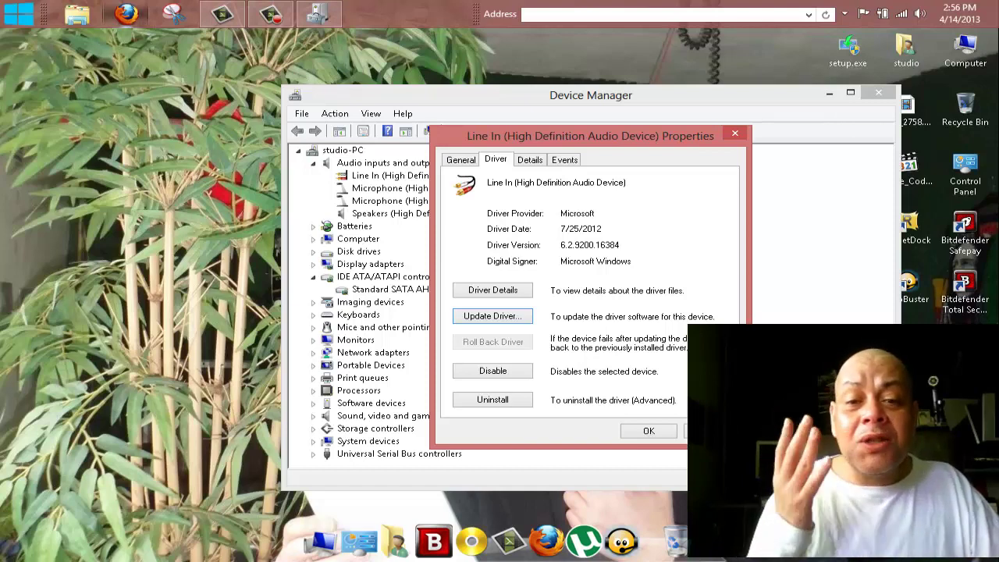
Close the Line In device properties, collapse the audio inputs and outputs, and close Device Manager.
key(Escape)
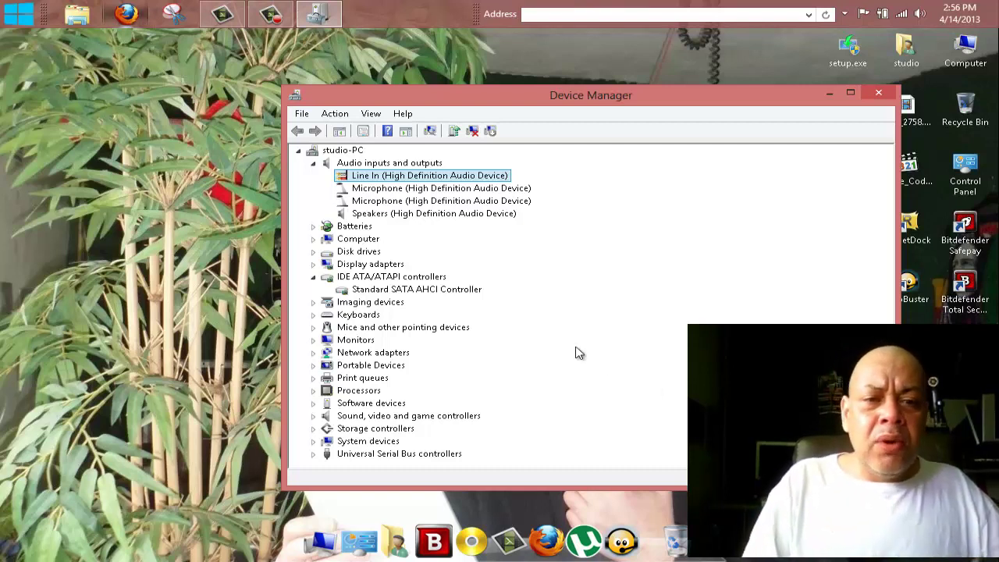
click(313, 163)
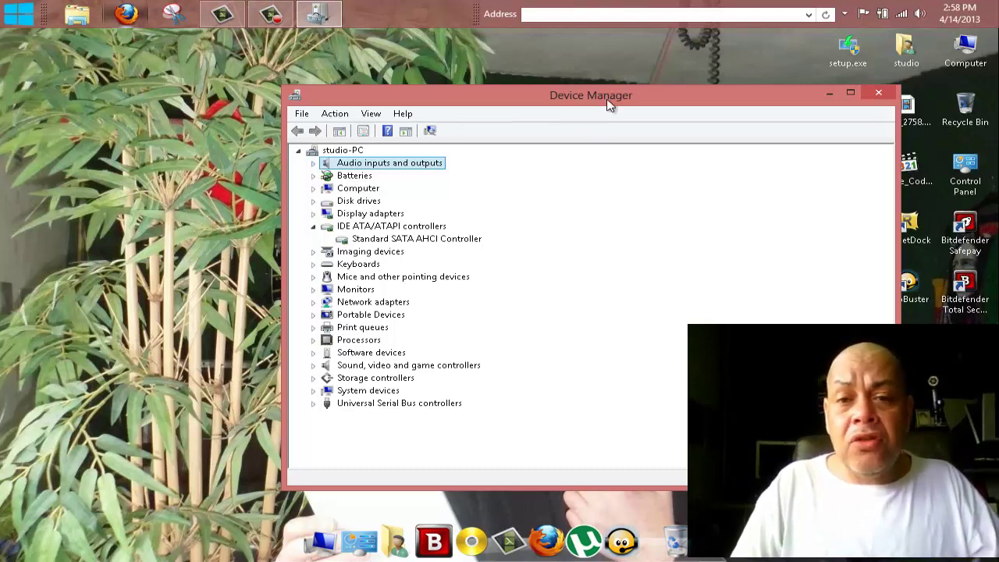
drag(591, 102, 446, 108)
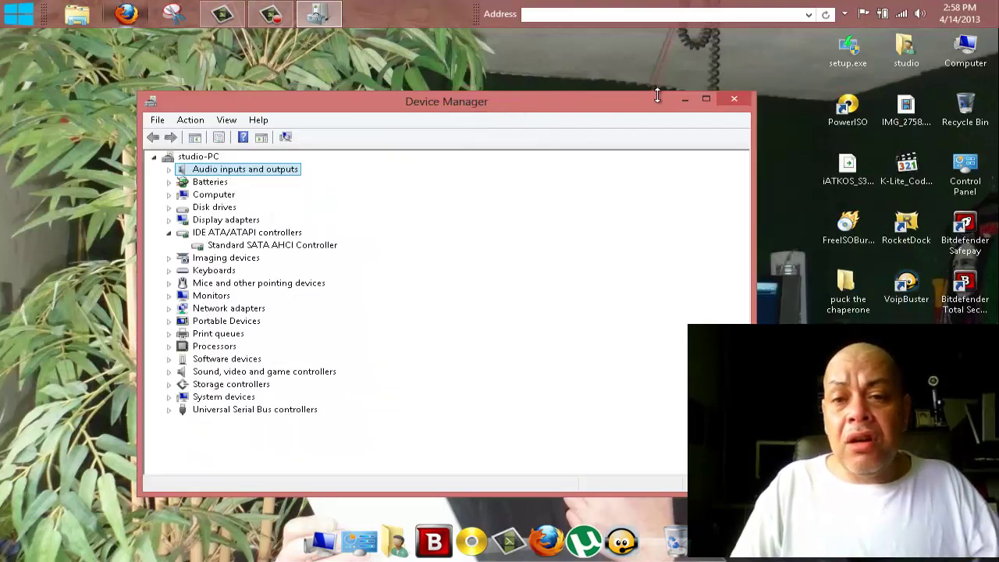
click(741, 102)
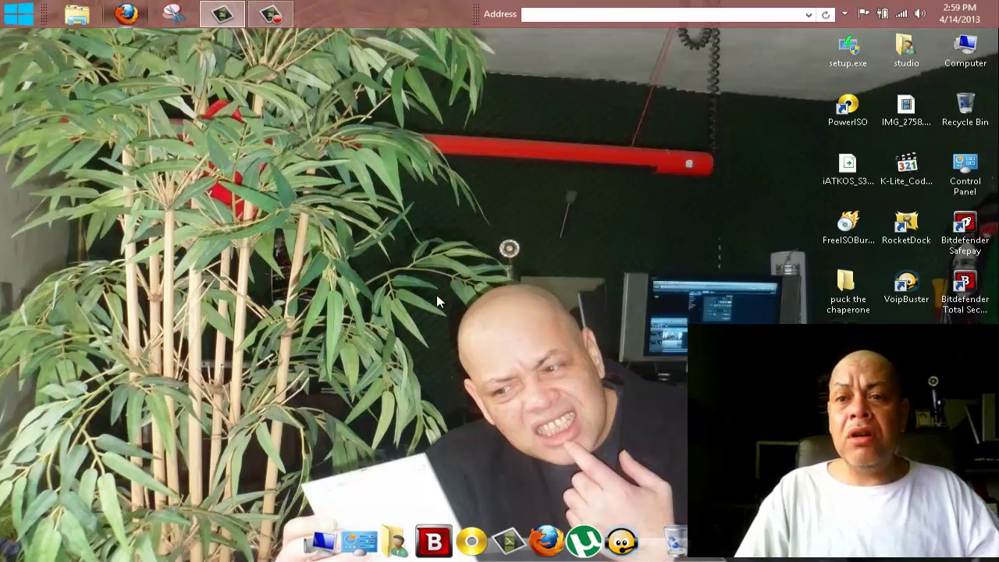
Open the desktop's Personalization window, maximize it and go to the Display settings.
right_click(454, 238)
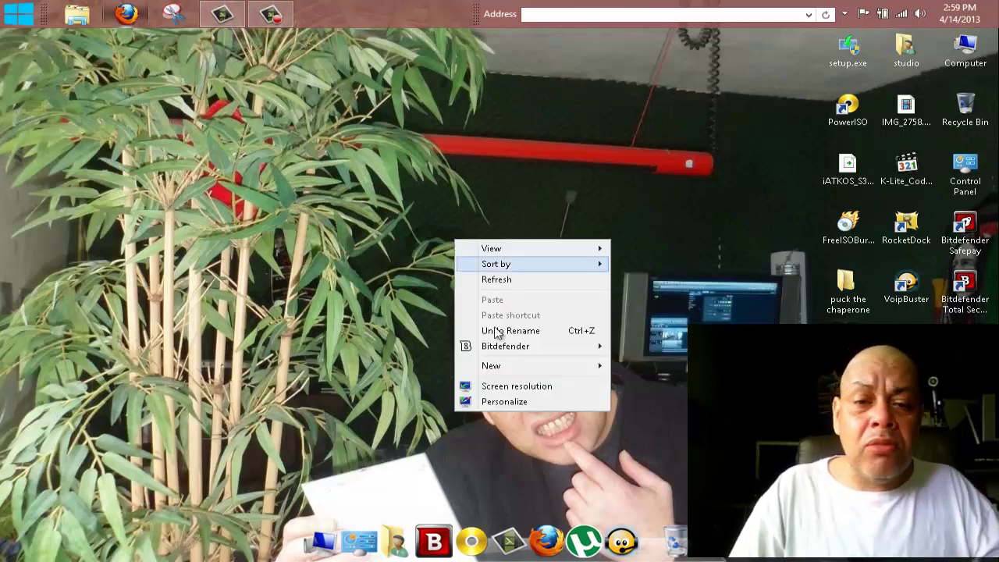
click(517, 403)
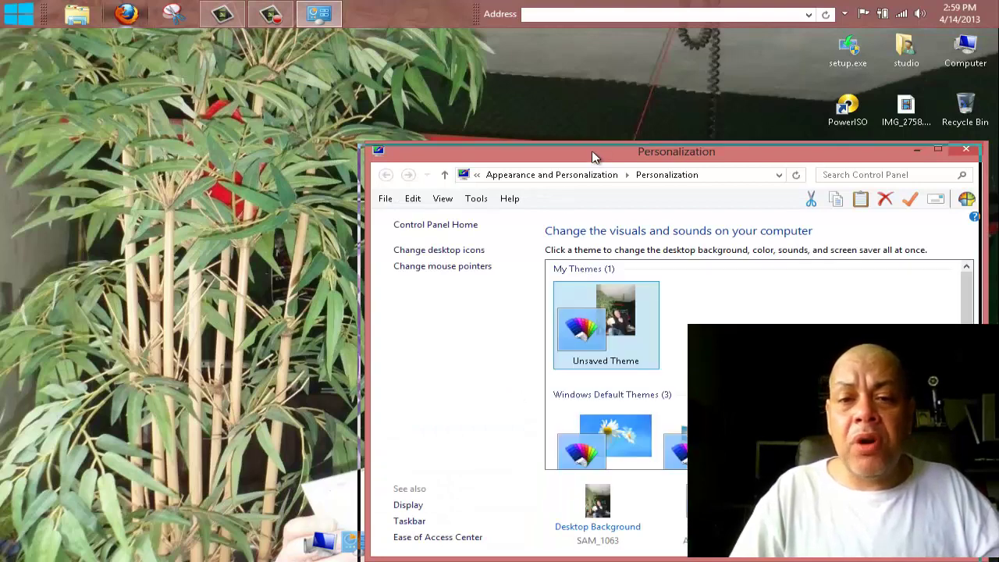
drag(593, 157, 335, 141)
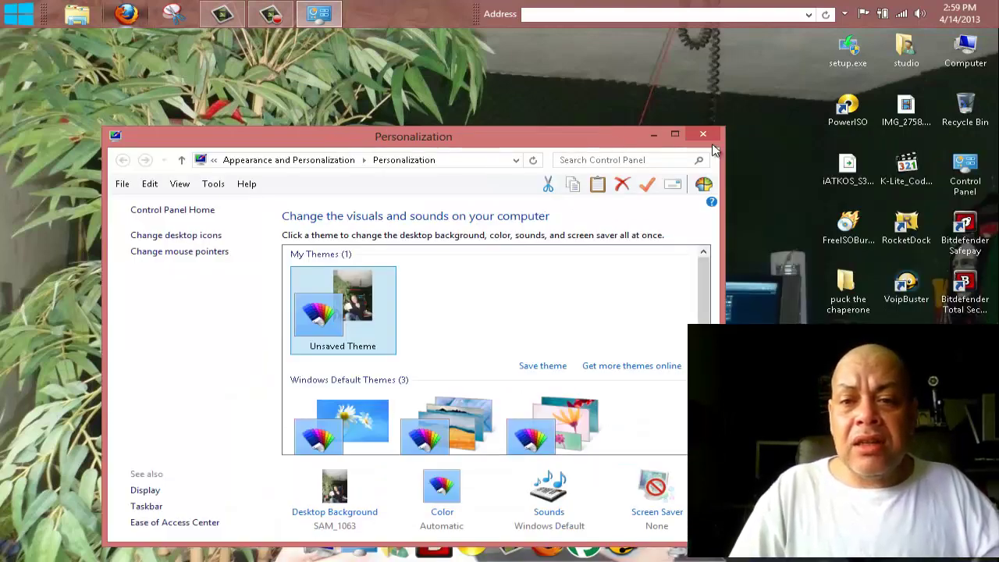
double_click(622, 143)
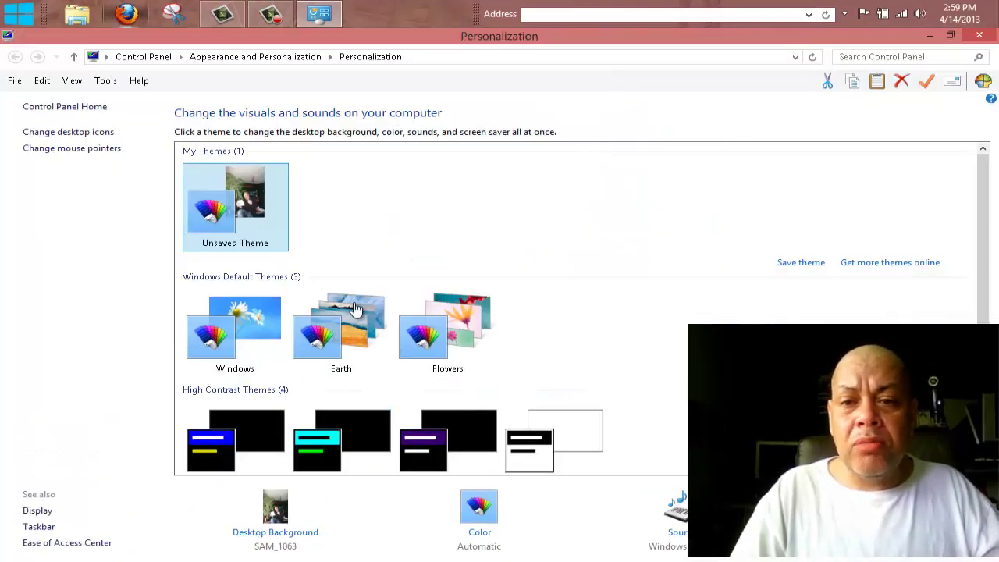
click(39, 515)
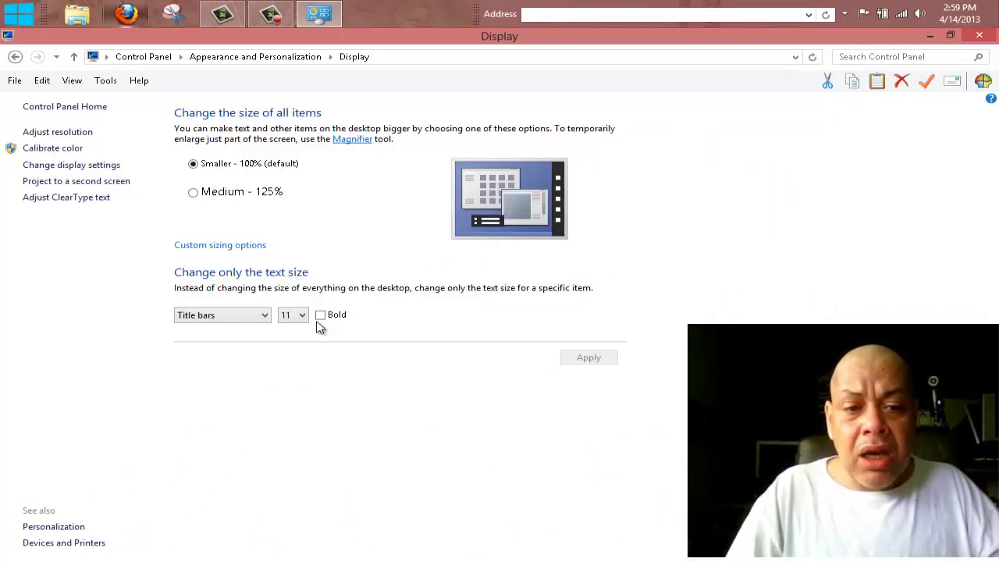
Apply a text size of 24 to title bars, and restore the Display window from full screen and reposition it on the desktop.
click(304, 321)
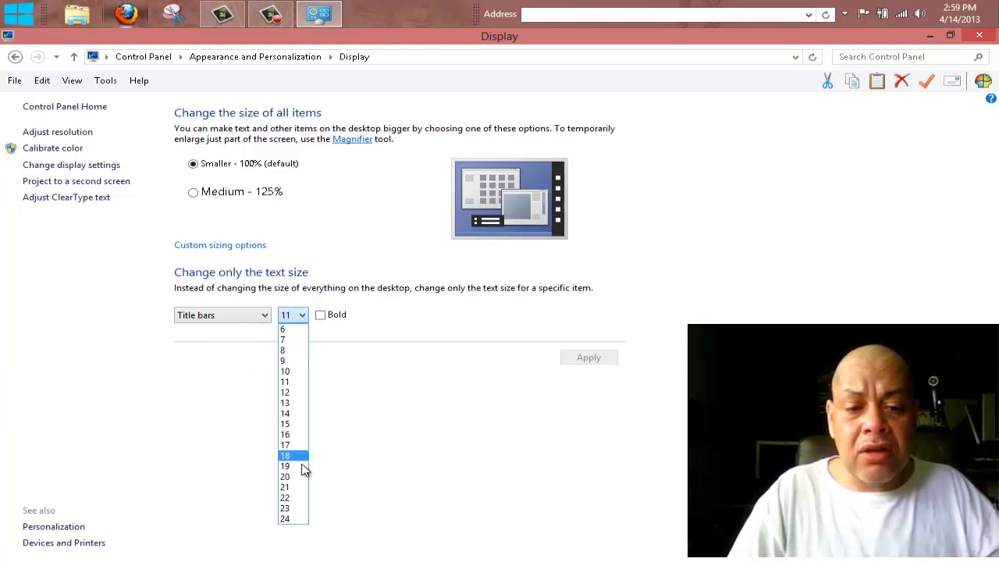
click(287, 518)
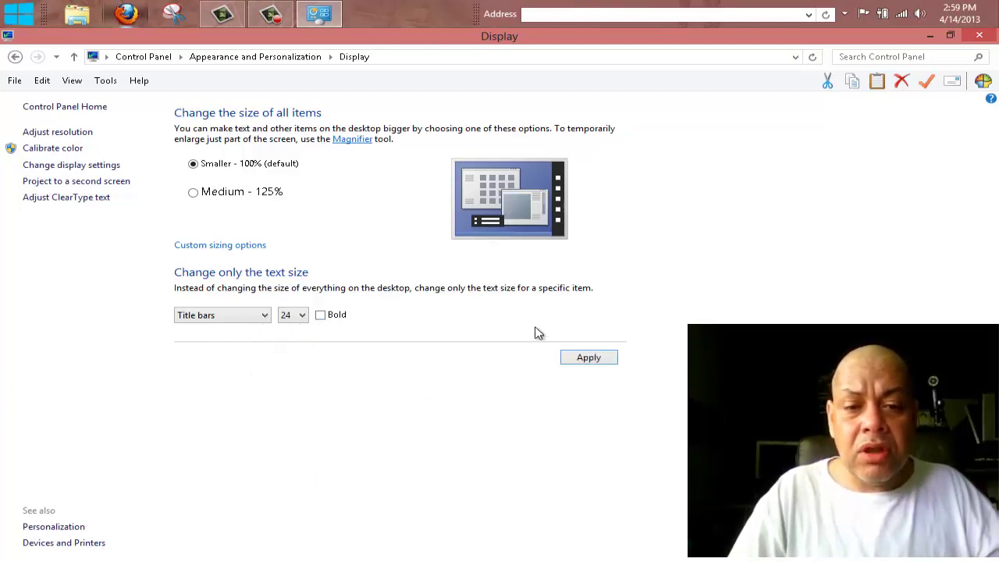
click(591, 358)
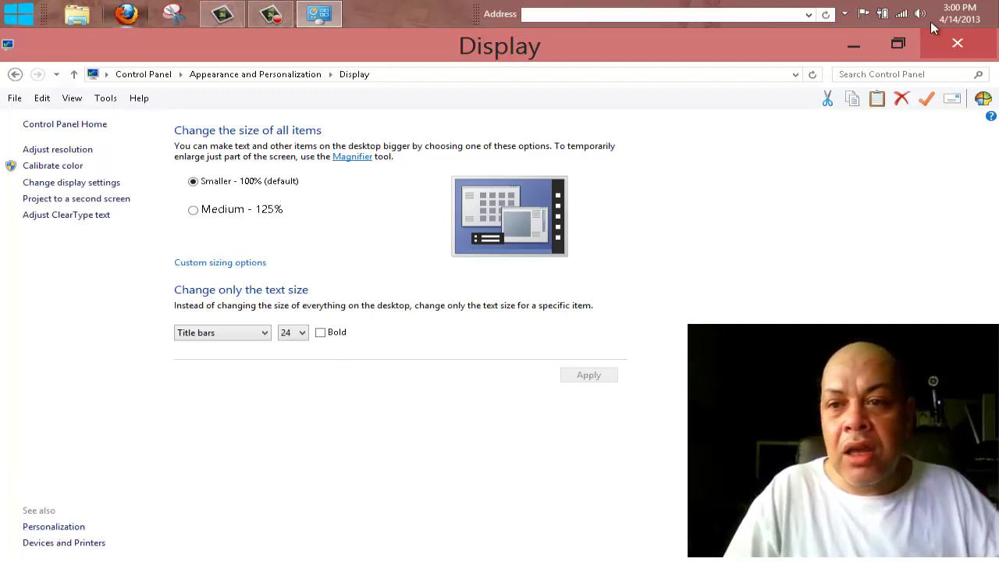
click(892, 45)
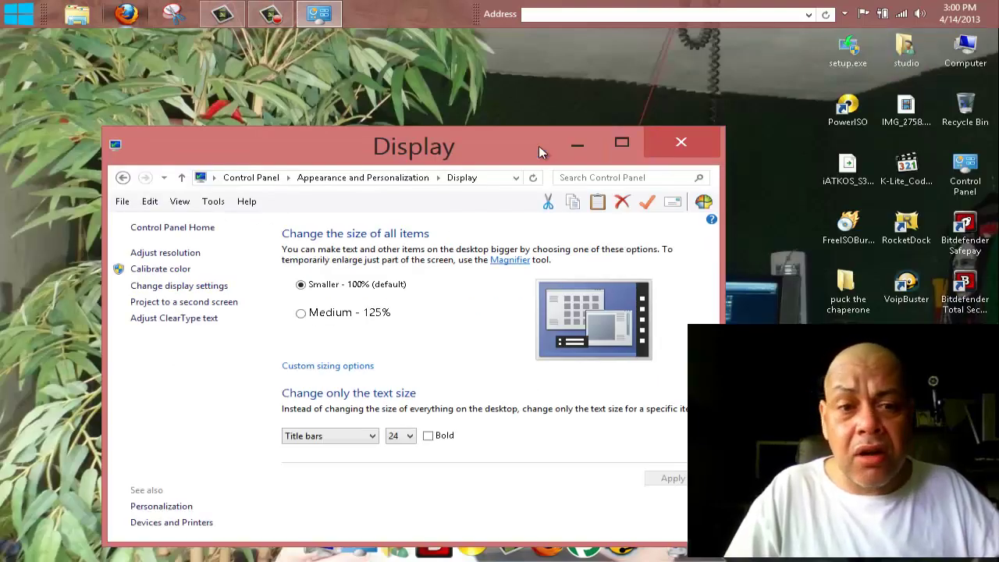
drag(538, 146, 592, 88)
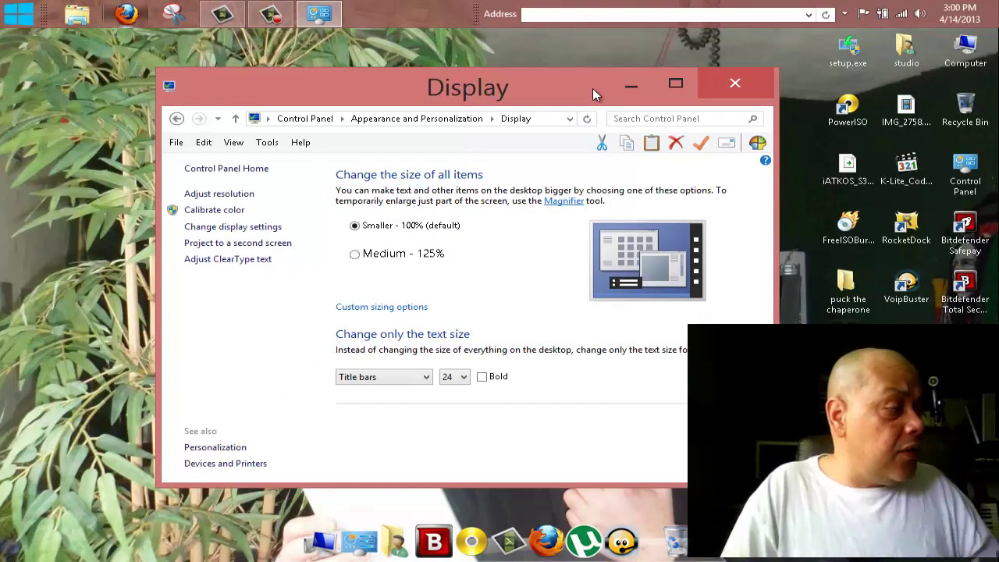